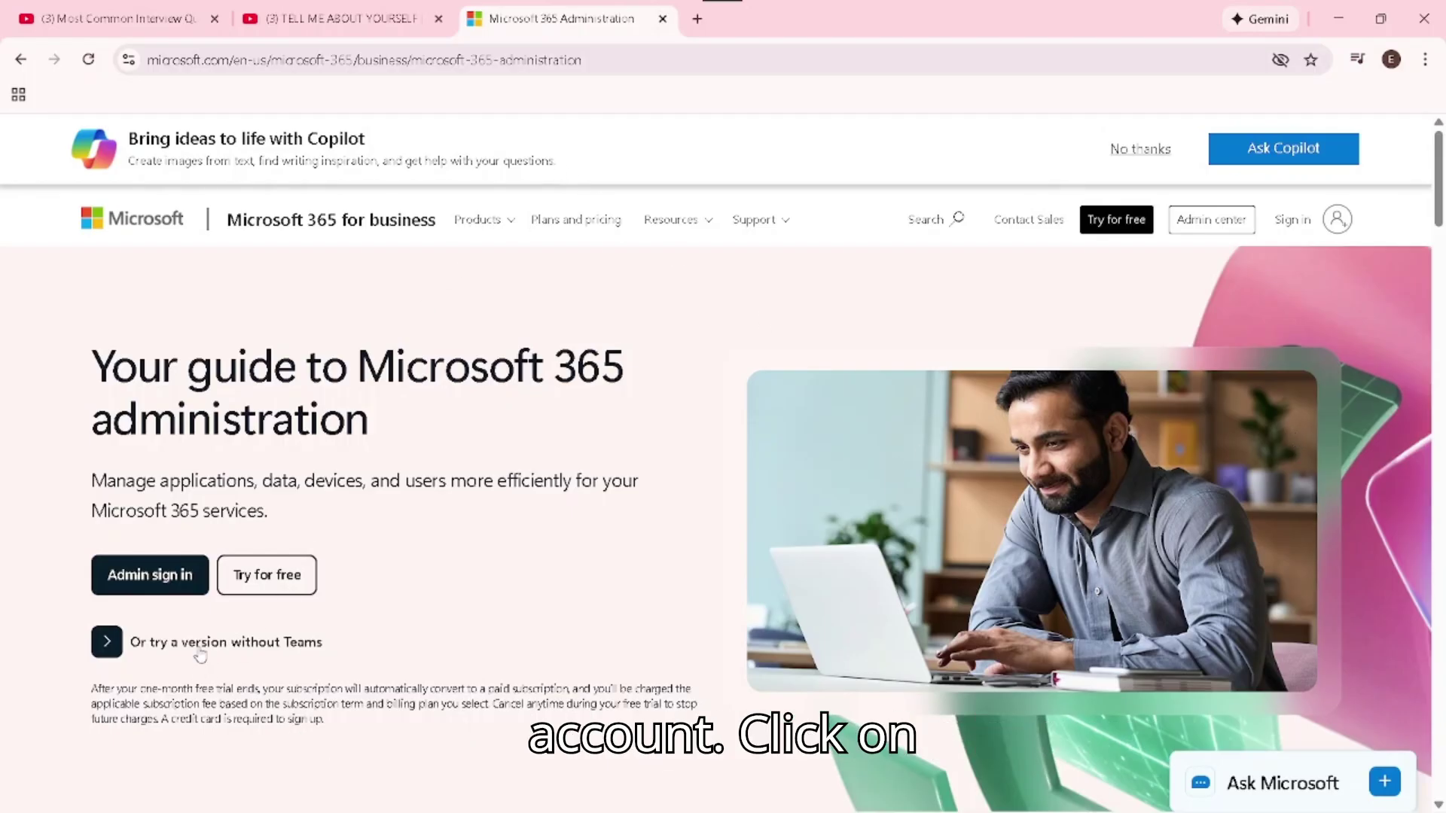
Sign in to the Microsoft 365 admin center to reach the home dashboard
{"action": "left_click", "coordinate": [184, 575]}
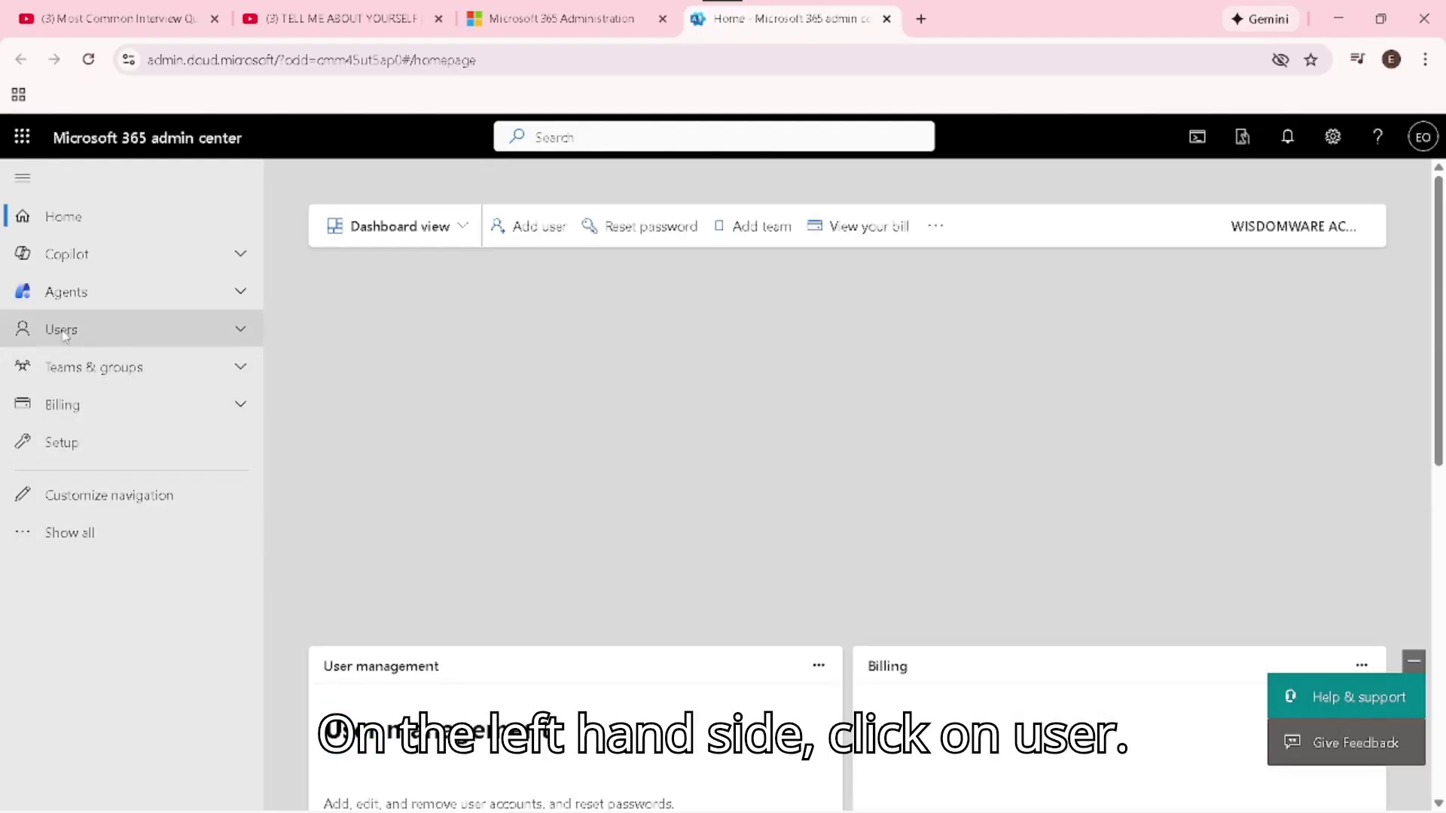
Go to Users > Active users and begin adding a new user
{"action": "left_click", "coordinate": [62, 332]}
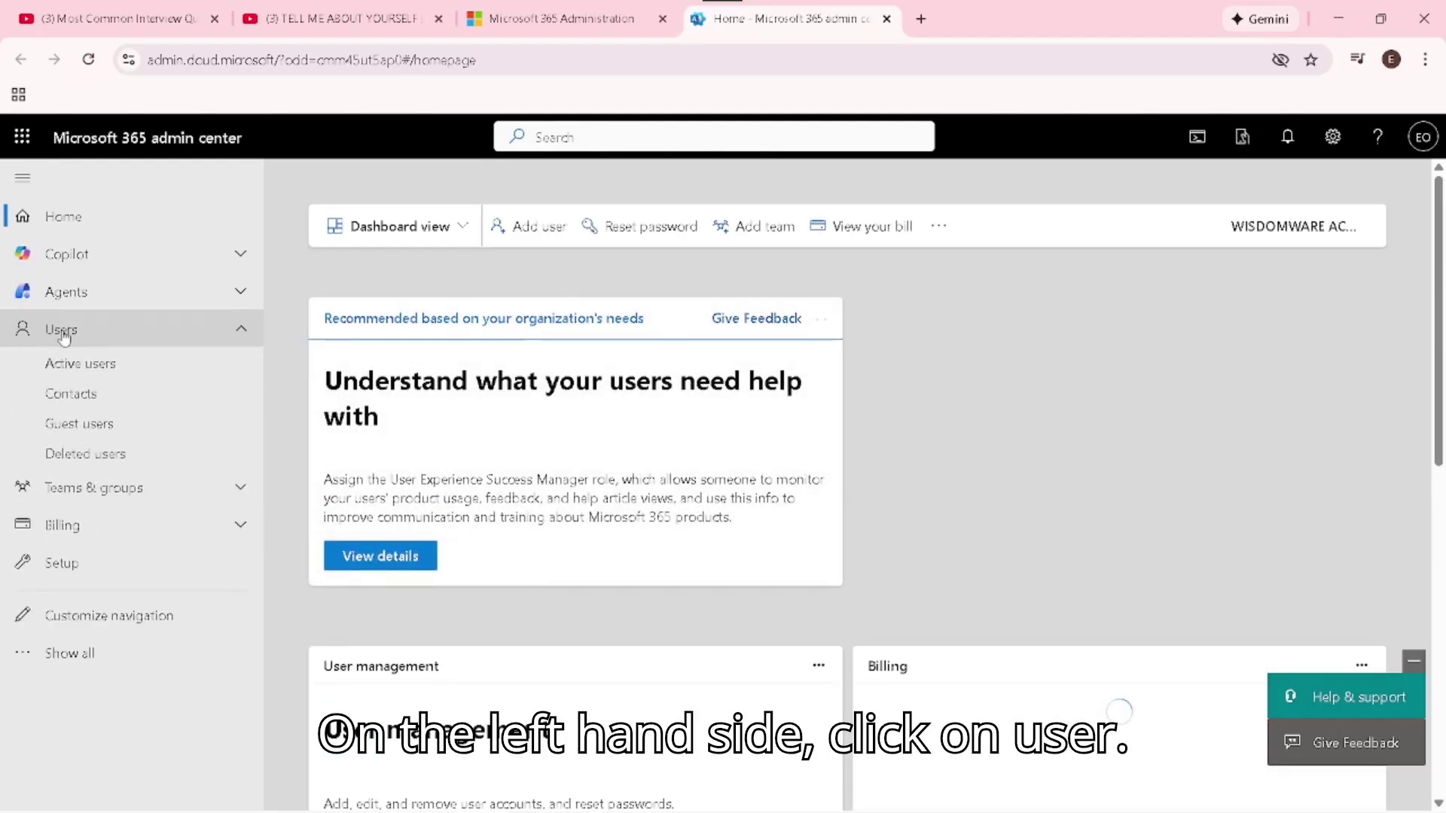
{"action": "left_click", "coordinate": [72, 366]}
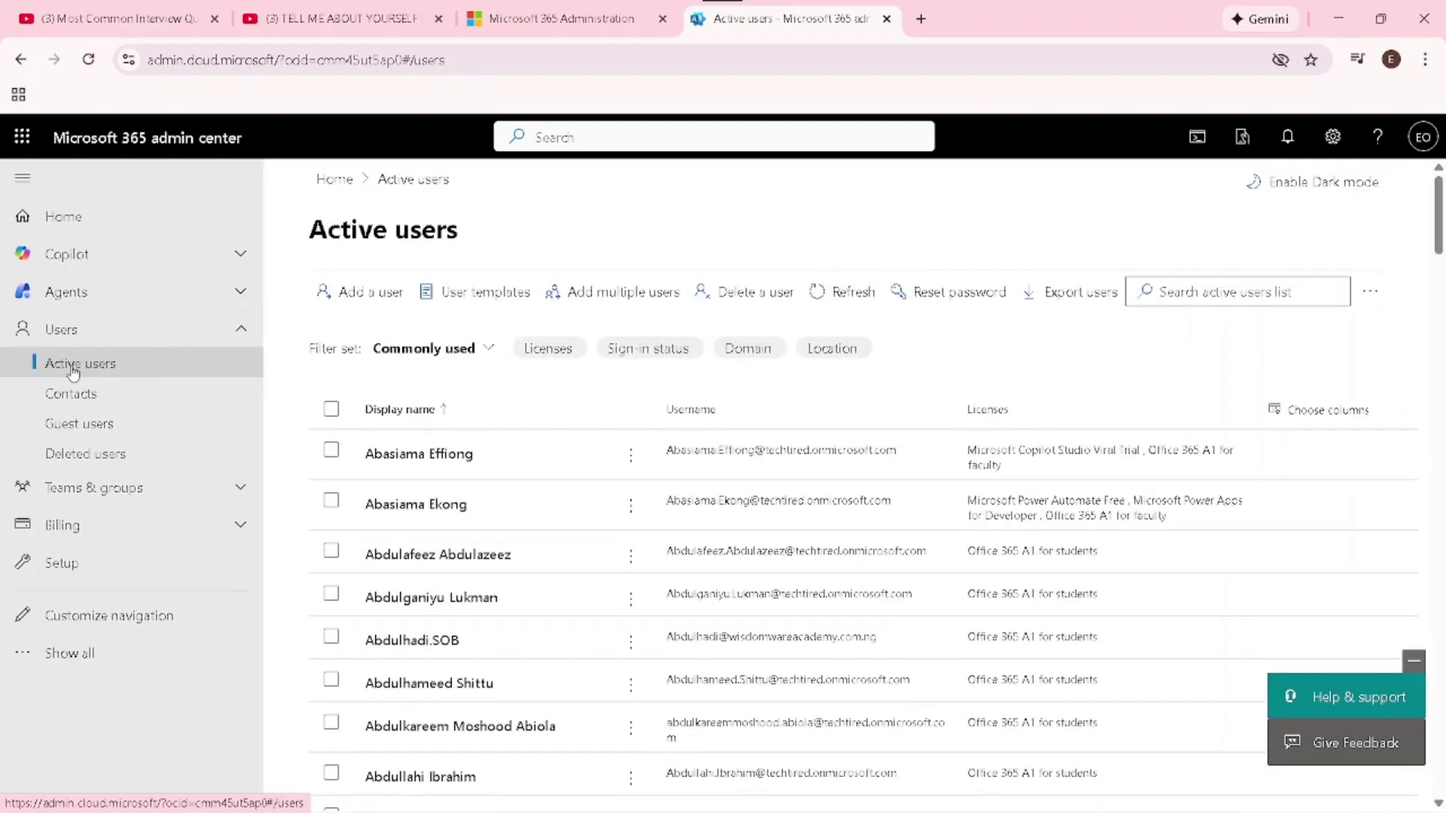
{"action": "left_click", "coordinate": [388, 297]}
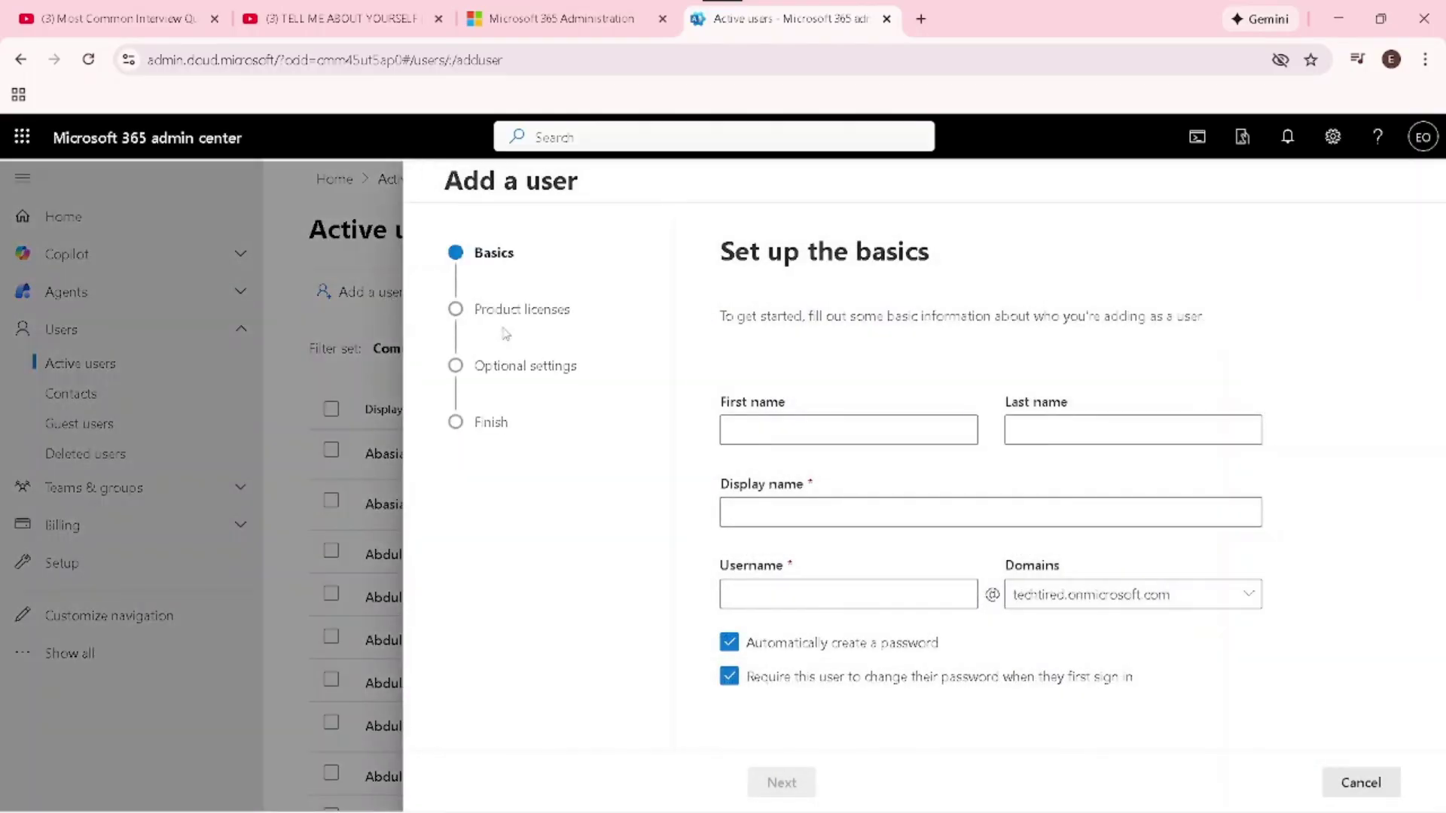
Enter the new user's first name, last name and username on the techtired.onmicrosoft.com domain
{"action": "left_click", "coordinate": [850, 427]}
{"action": "left_click", "coordinate": [1085, 420]}
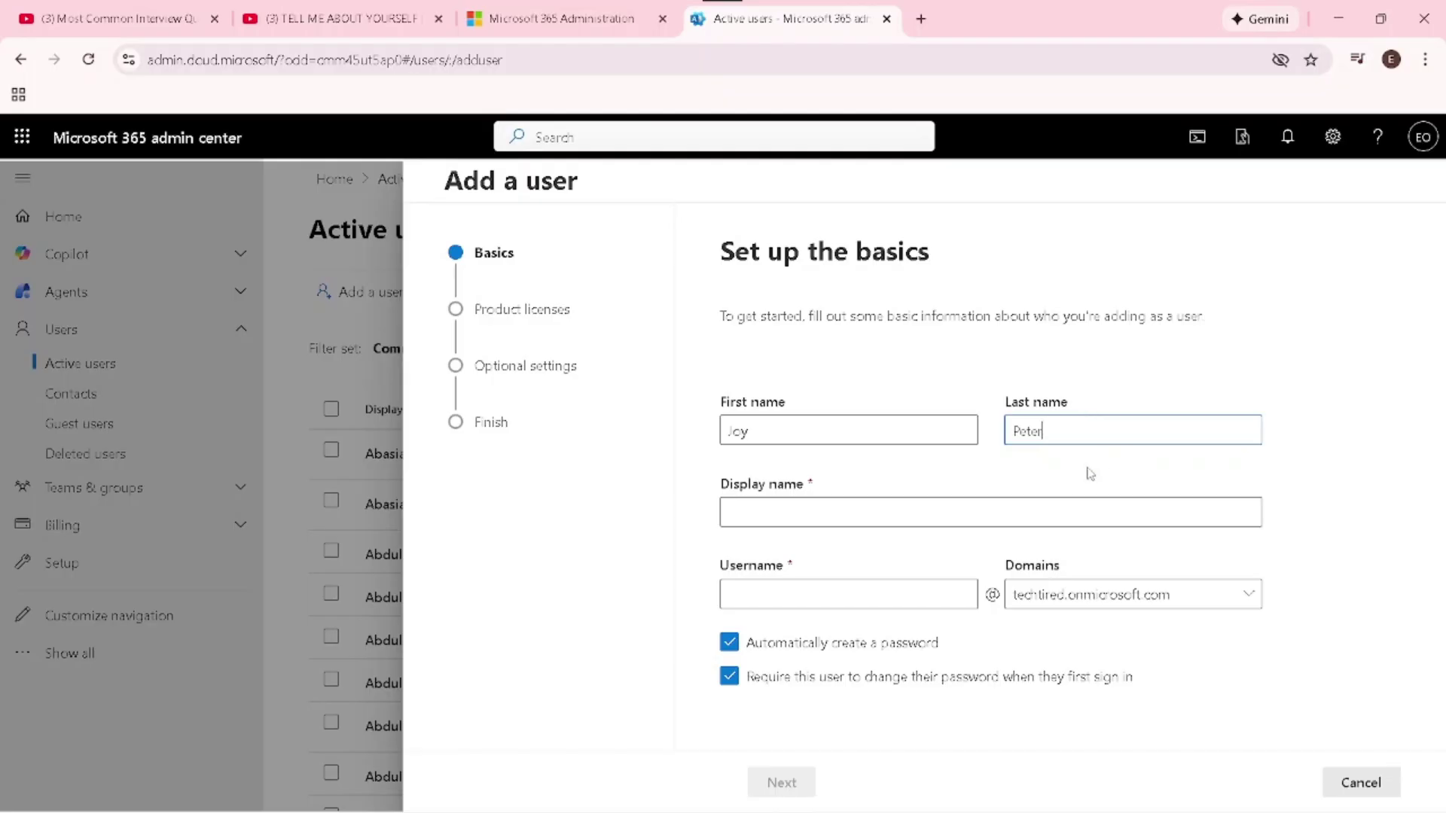
{"action": "right_click", "coordinate": [824, 510]}
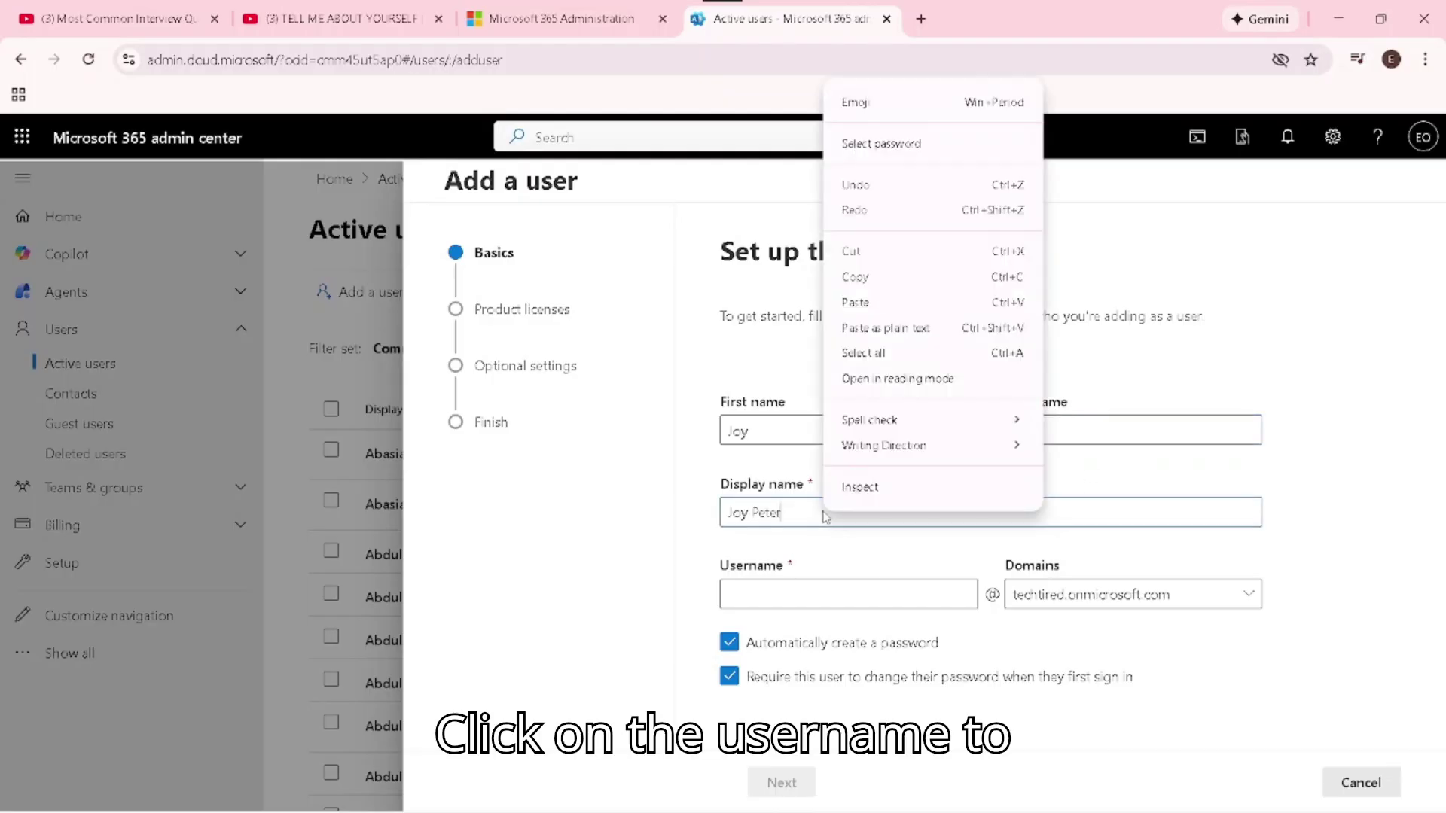
{"action": "left_click", "coordinate": [809, 597]}
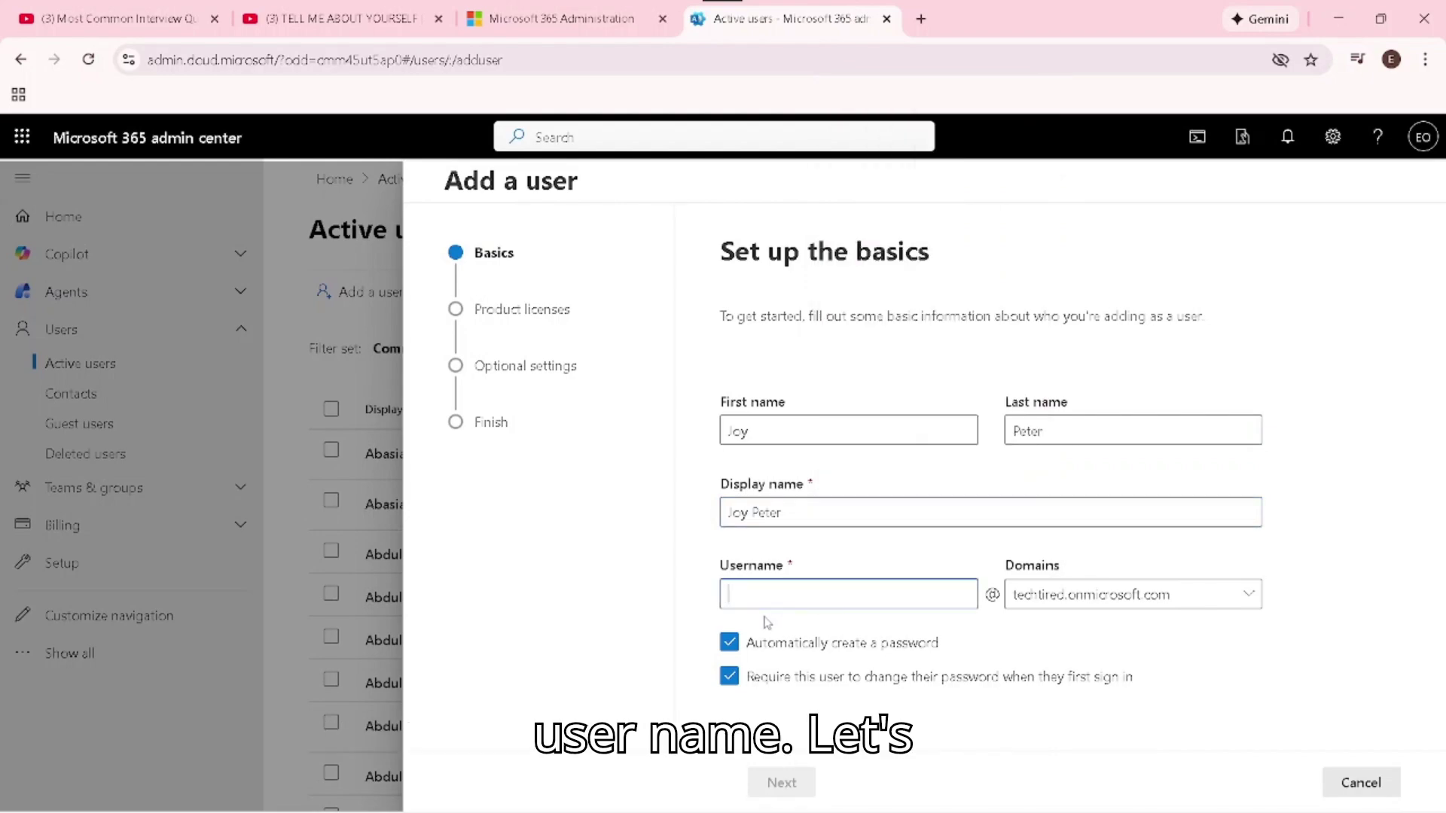
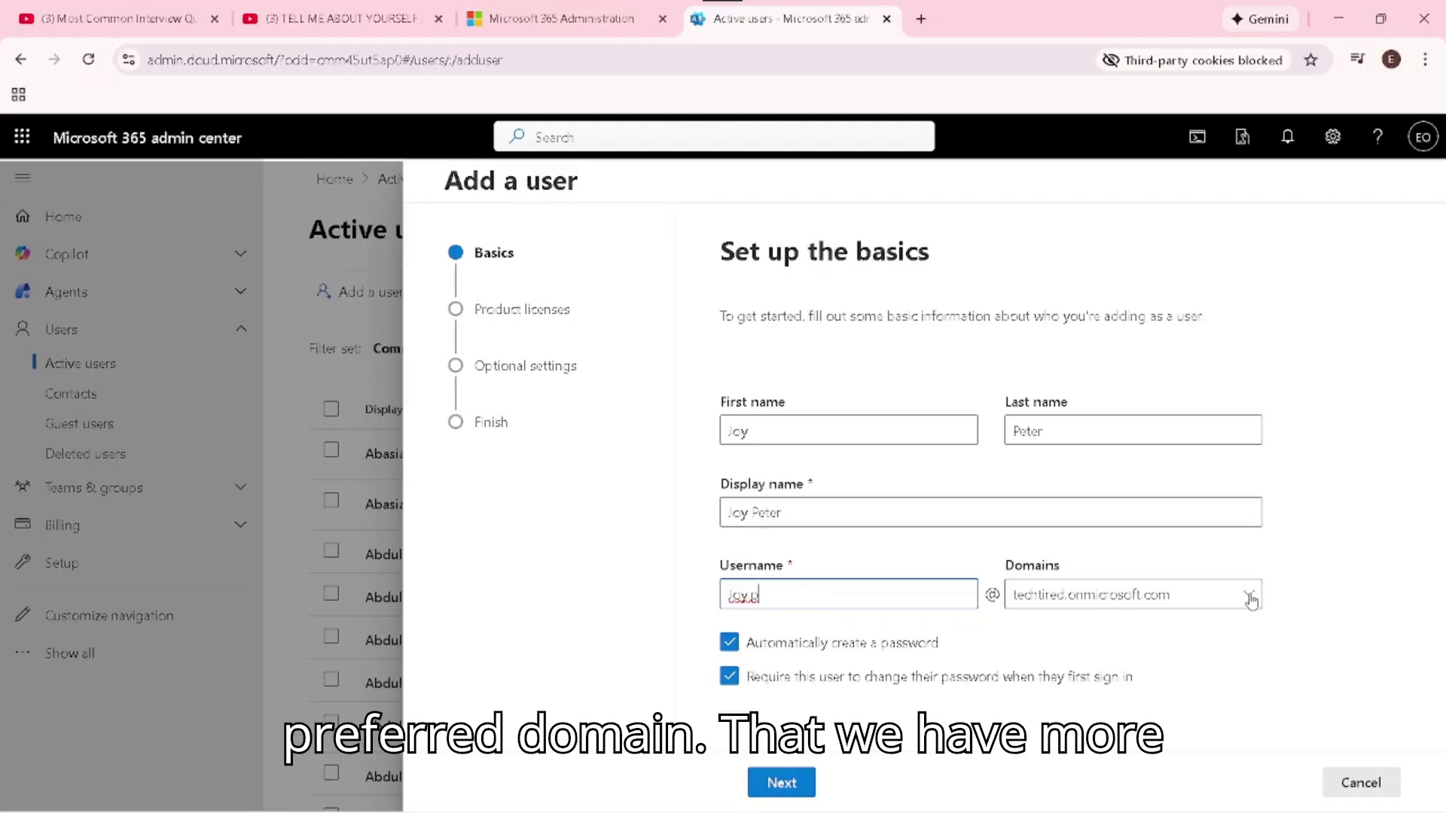
{"action": "left_click", "coordinate": [1250, 599]}
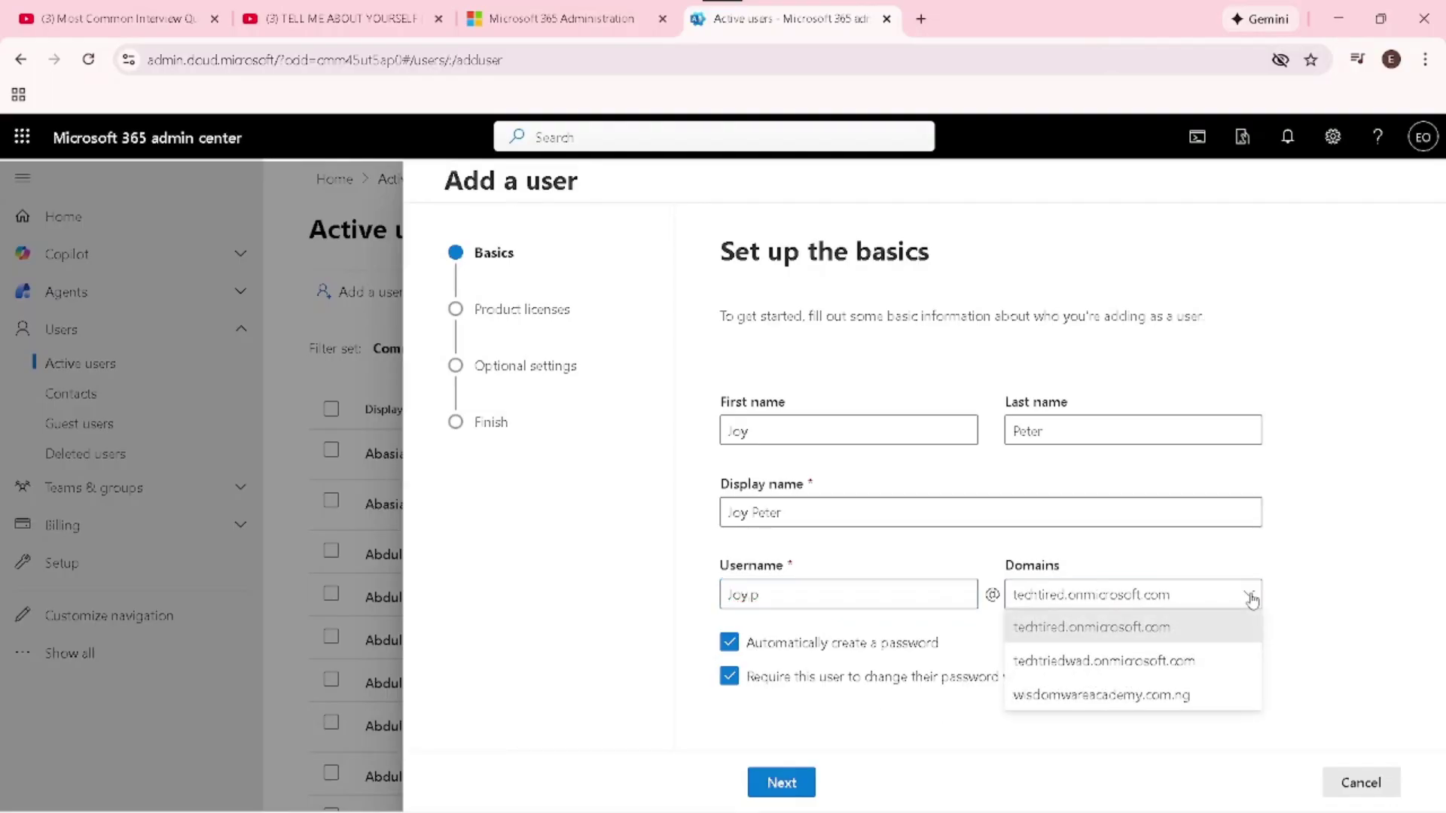
{"action": "left_click", "coordinate": [1251, 599]}
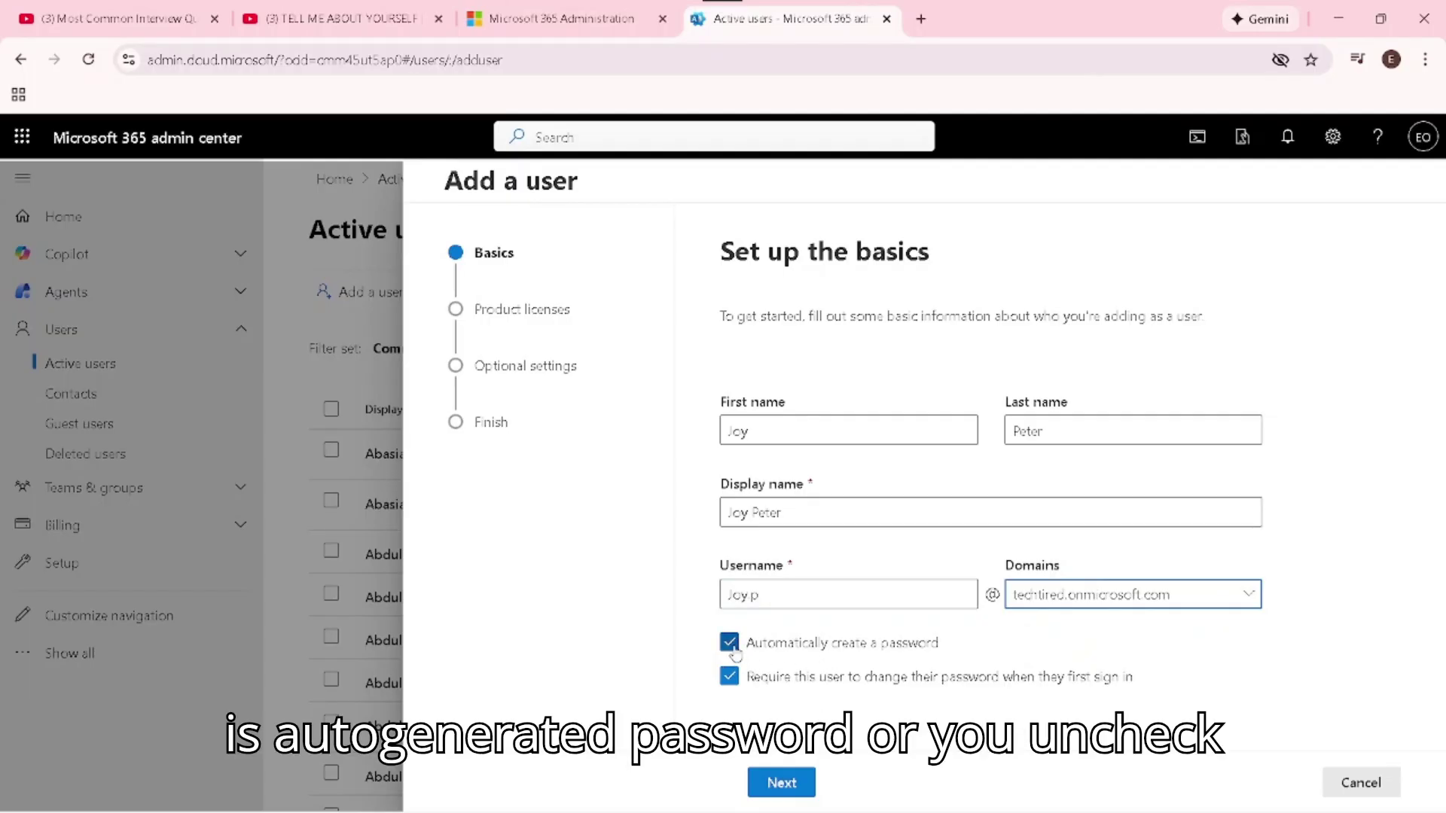
Keep the password auto-generated and continue to product licenses
{"action": "left_click", "coordinate": [731, 644]}
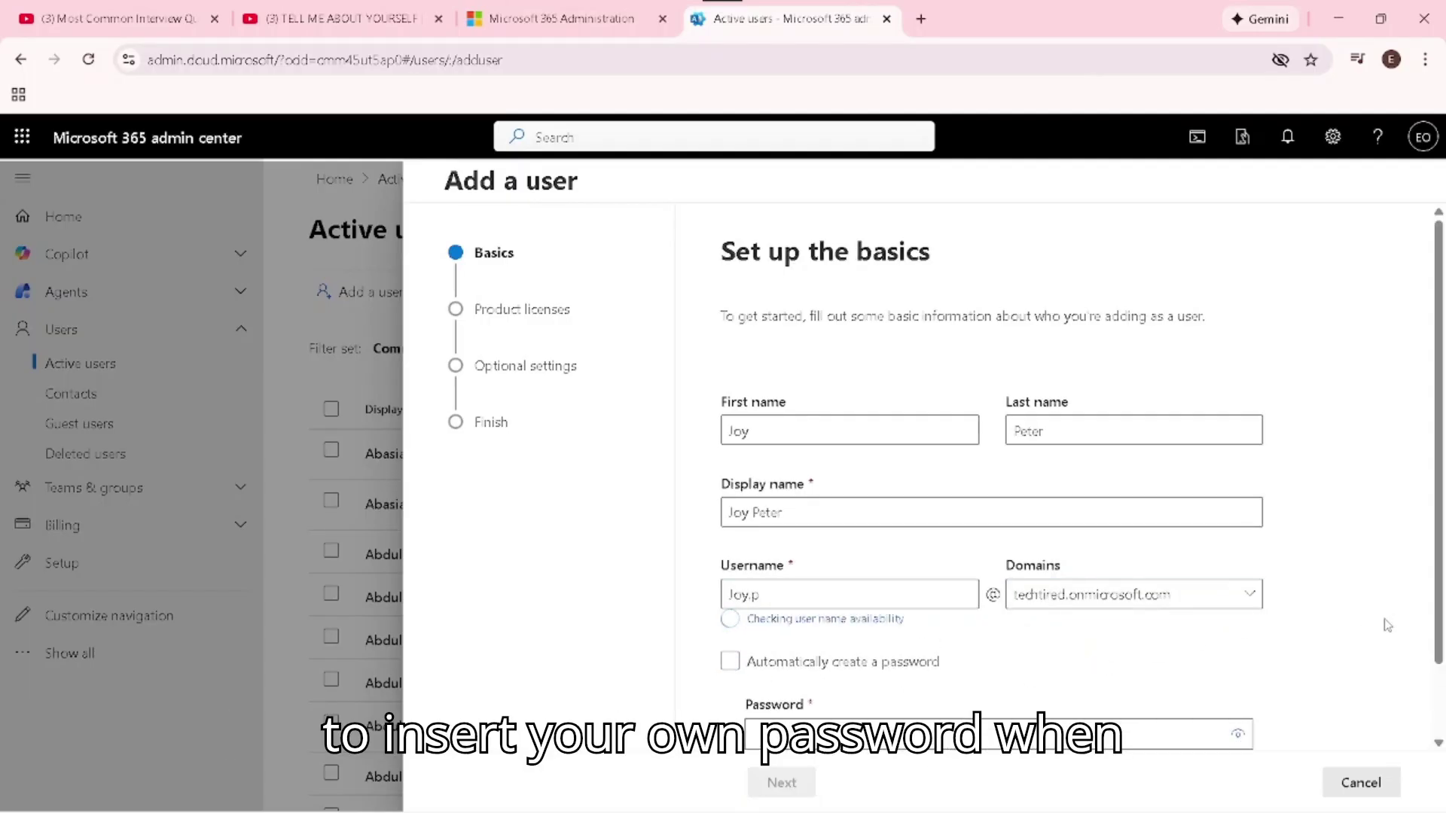
{"action": "left_click_drag", "start_coordinate": [1438, 606], "coordinate": [1438, 667]}
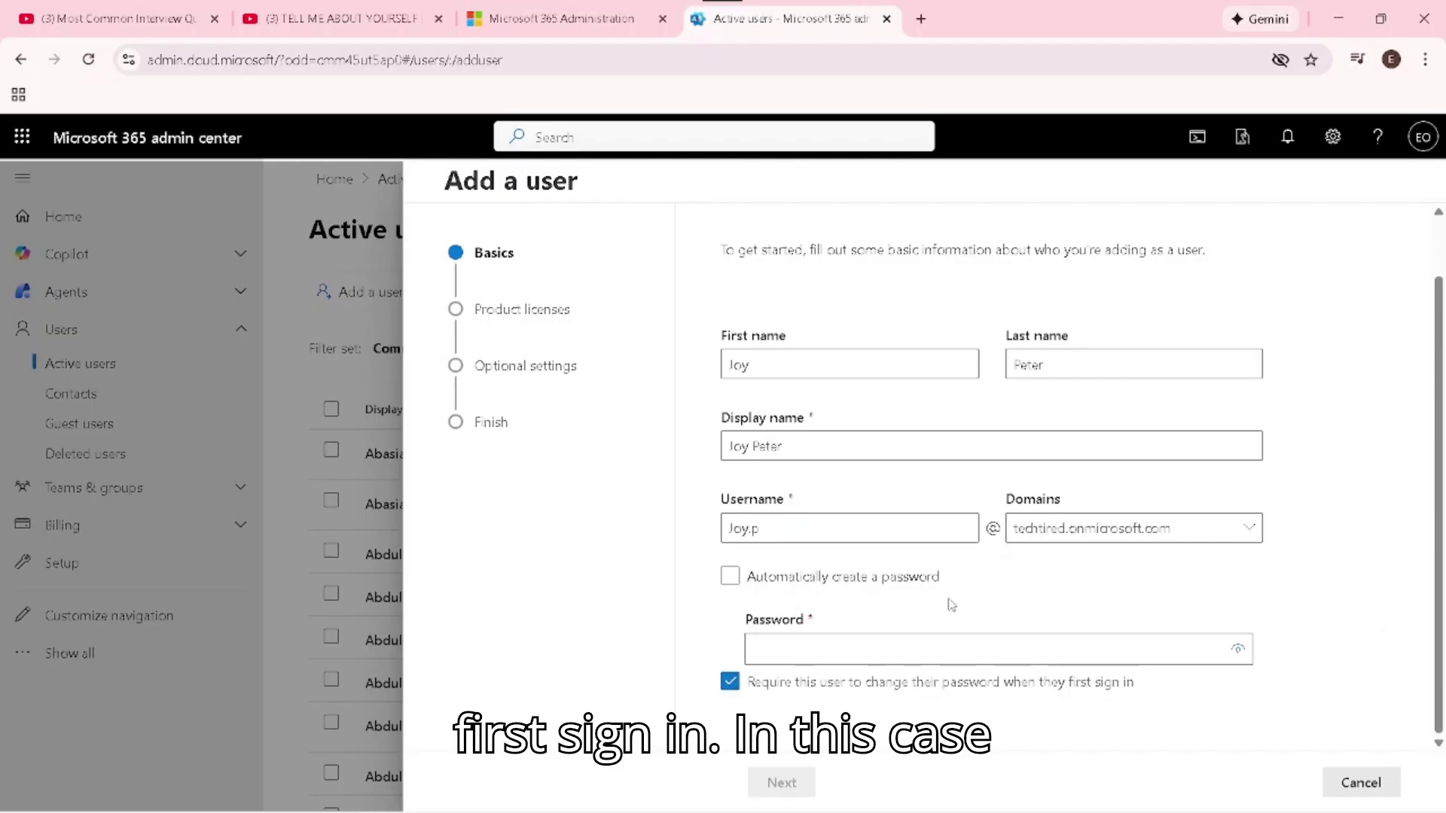
{"action": "left_click", "coordinate": [729, 578]}
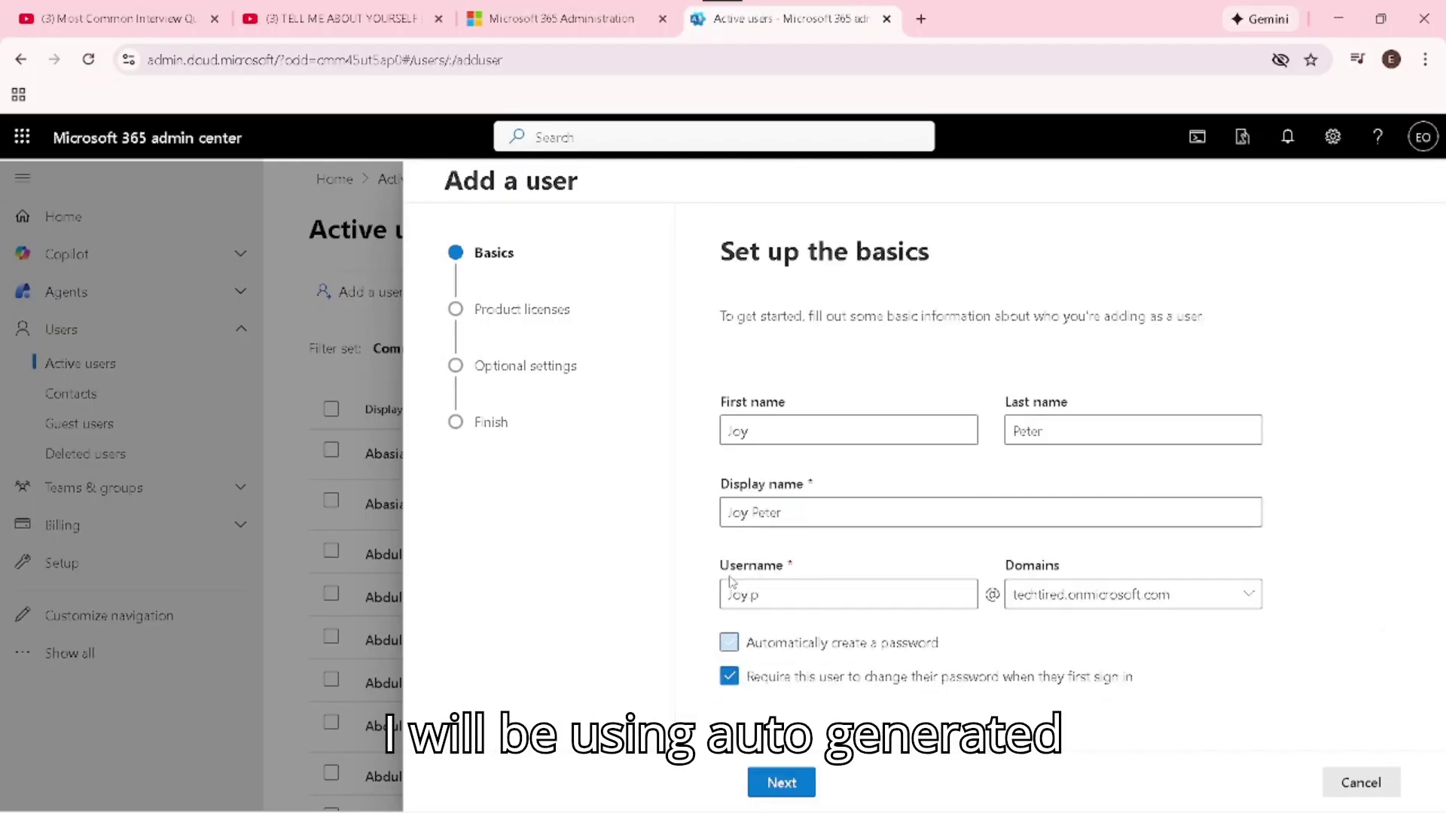
{"action": "left_click", "coordinate": [781, 783]}
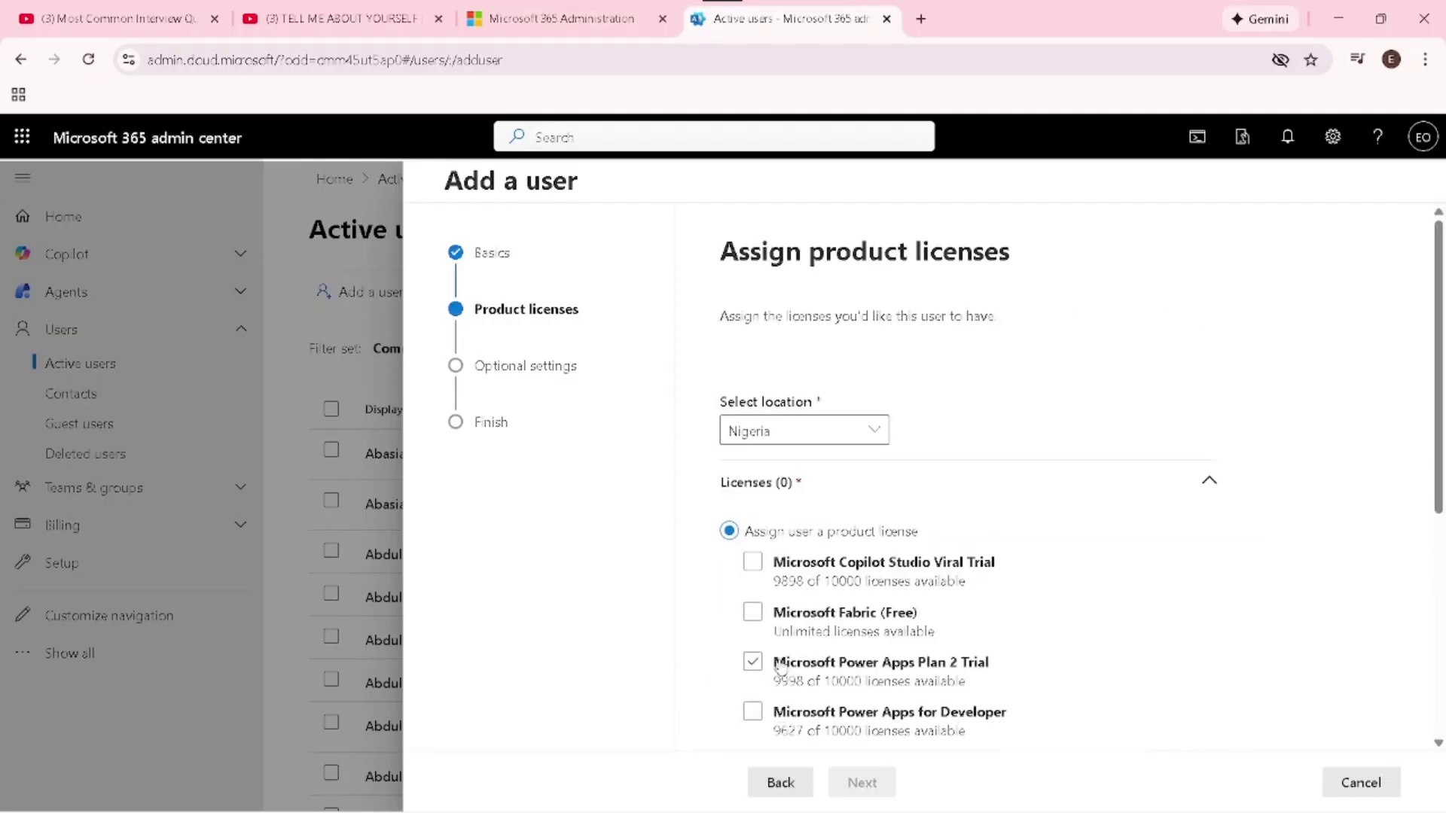
Keep Nigeria as location and create the user without a product license
{"action": "left_click", "coordinate": [875, 432]}
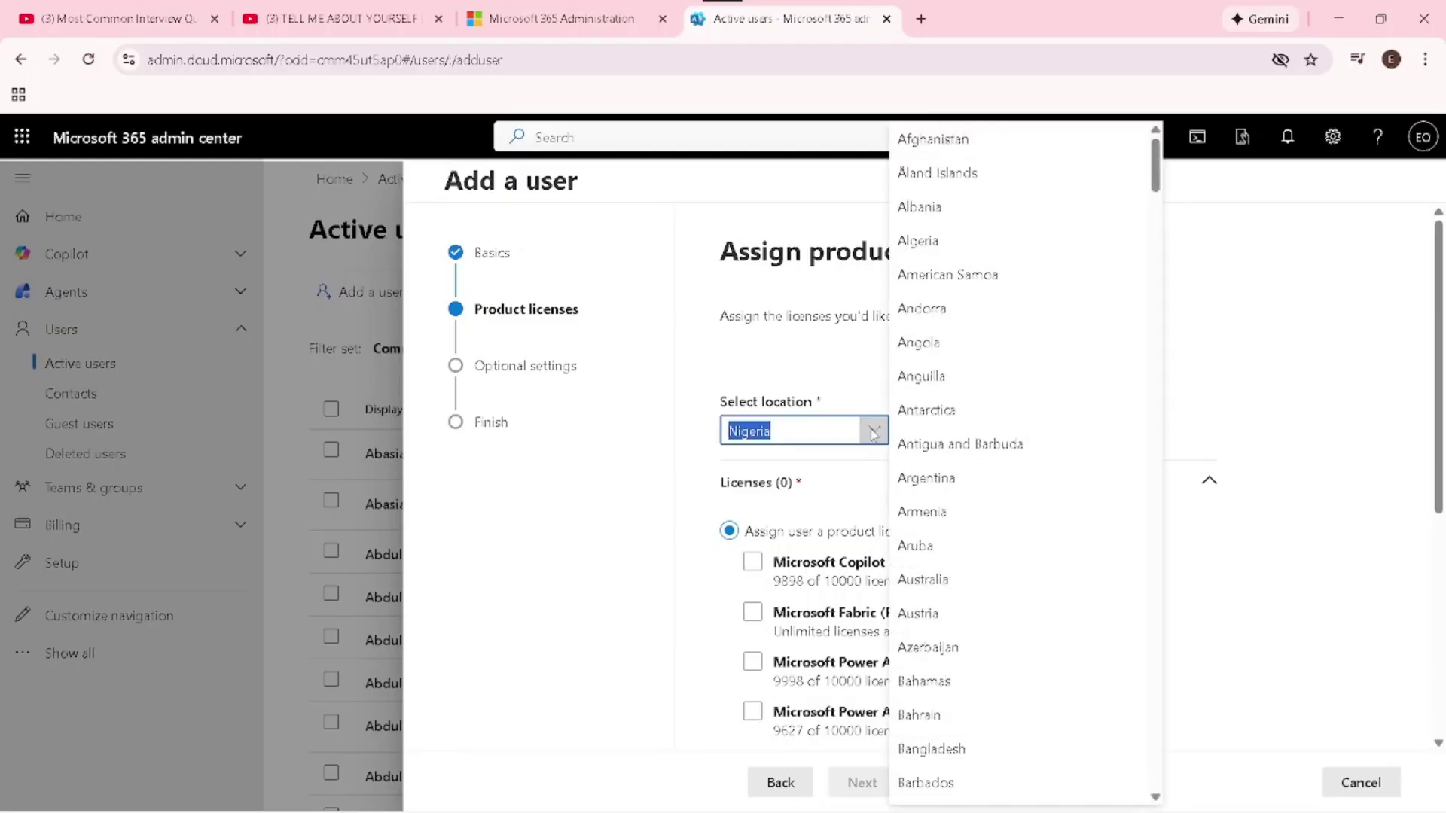
{"action": "left_click", "coordinate": [873, 432]}
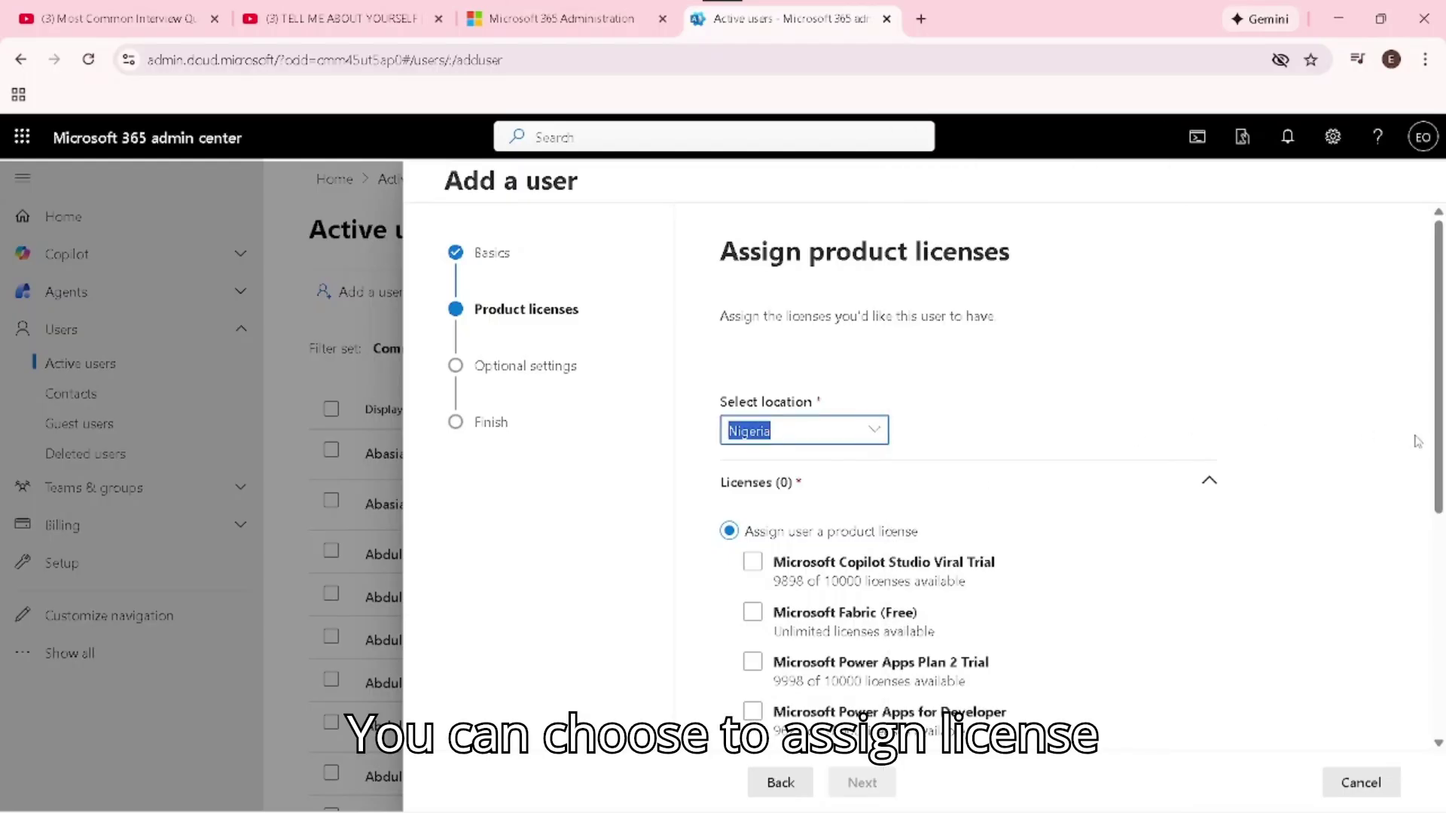
{"action": "scroll", "coordinate": [1441, 433], "scroll_direction": "down", "scroll_amount": 2}
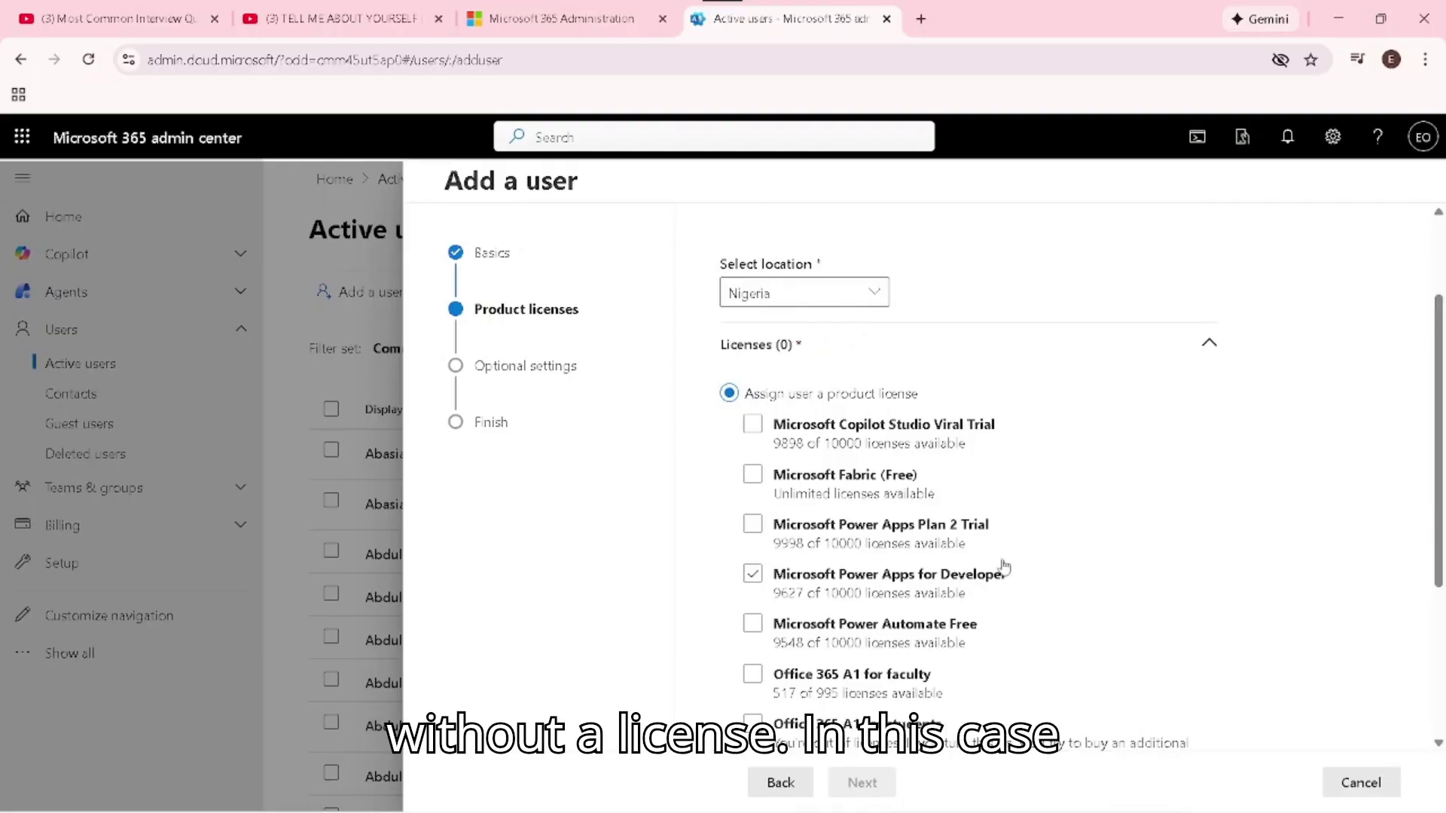
{"action": "left_click_drag", "start_coordinate": [1443, 435], "coordinate": [1443, 514]}
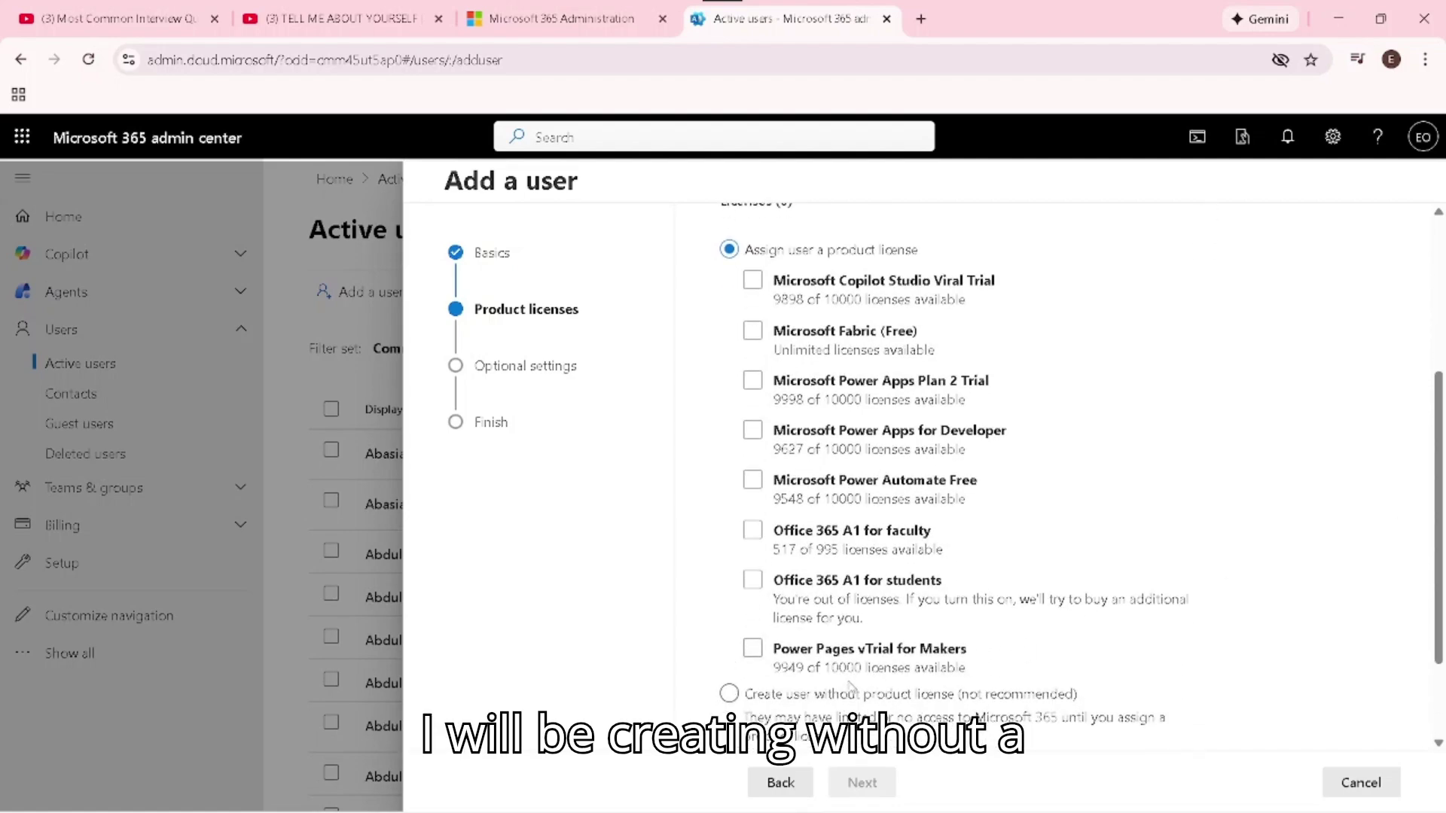
{"action": "left_click", "coordinate": [728, 693]}
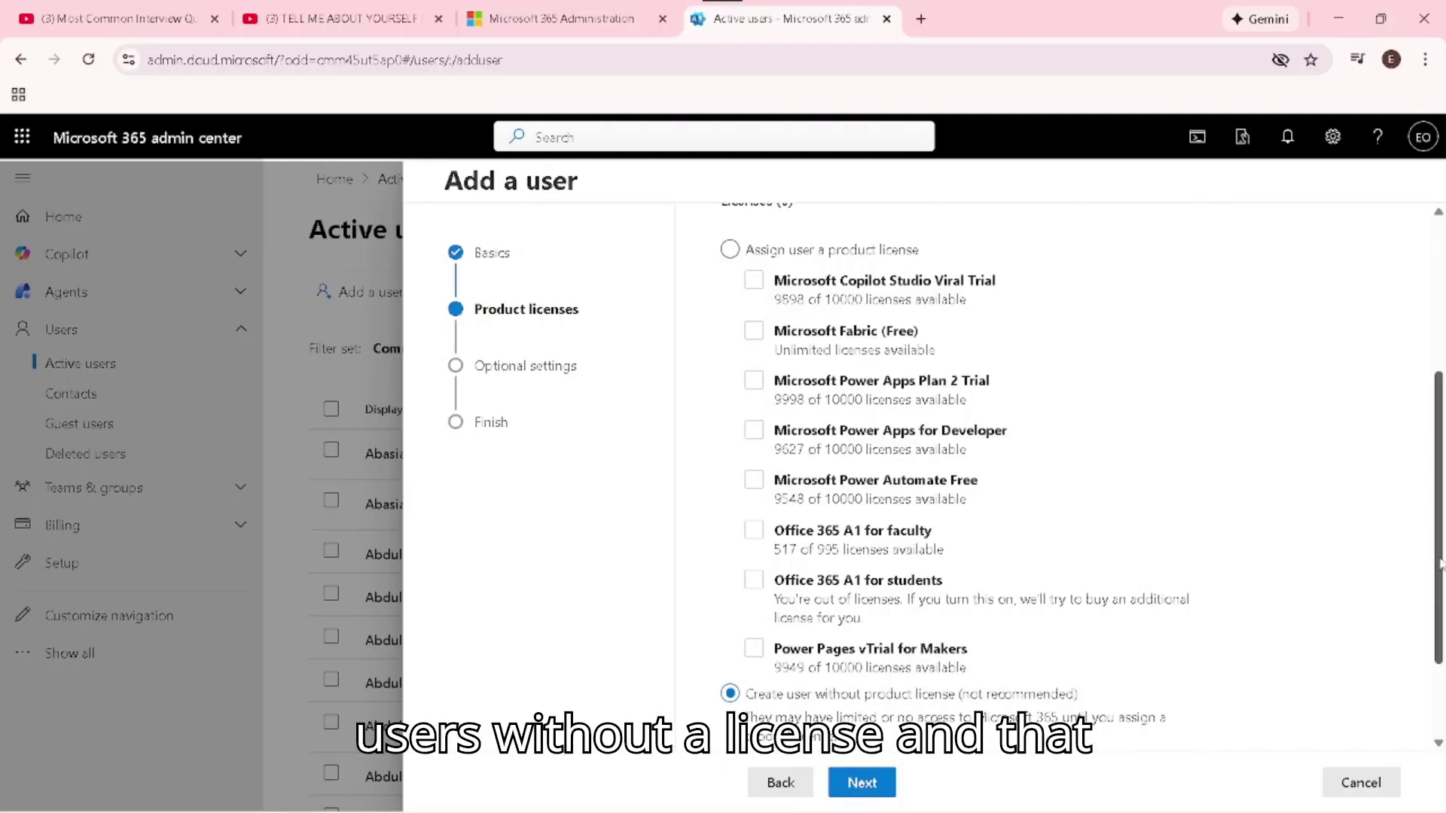
{"action": "scroll", "coordinate": [1420, 561], "scroll_direction": "down", "scroll_amount": 2}
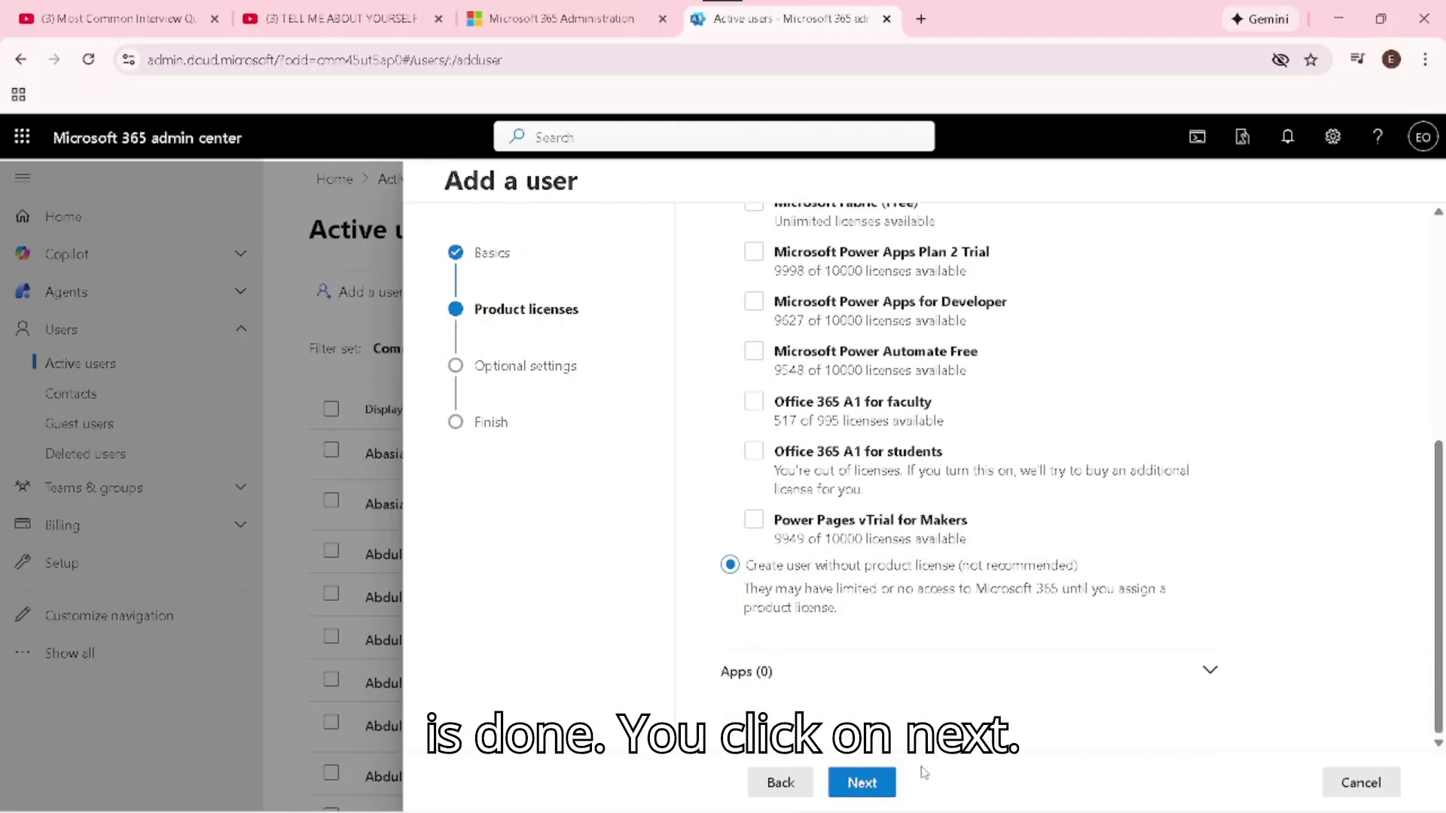
{"action": "left_click", "coordinate": [858, 787]}
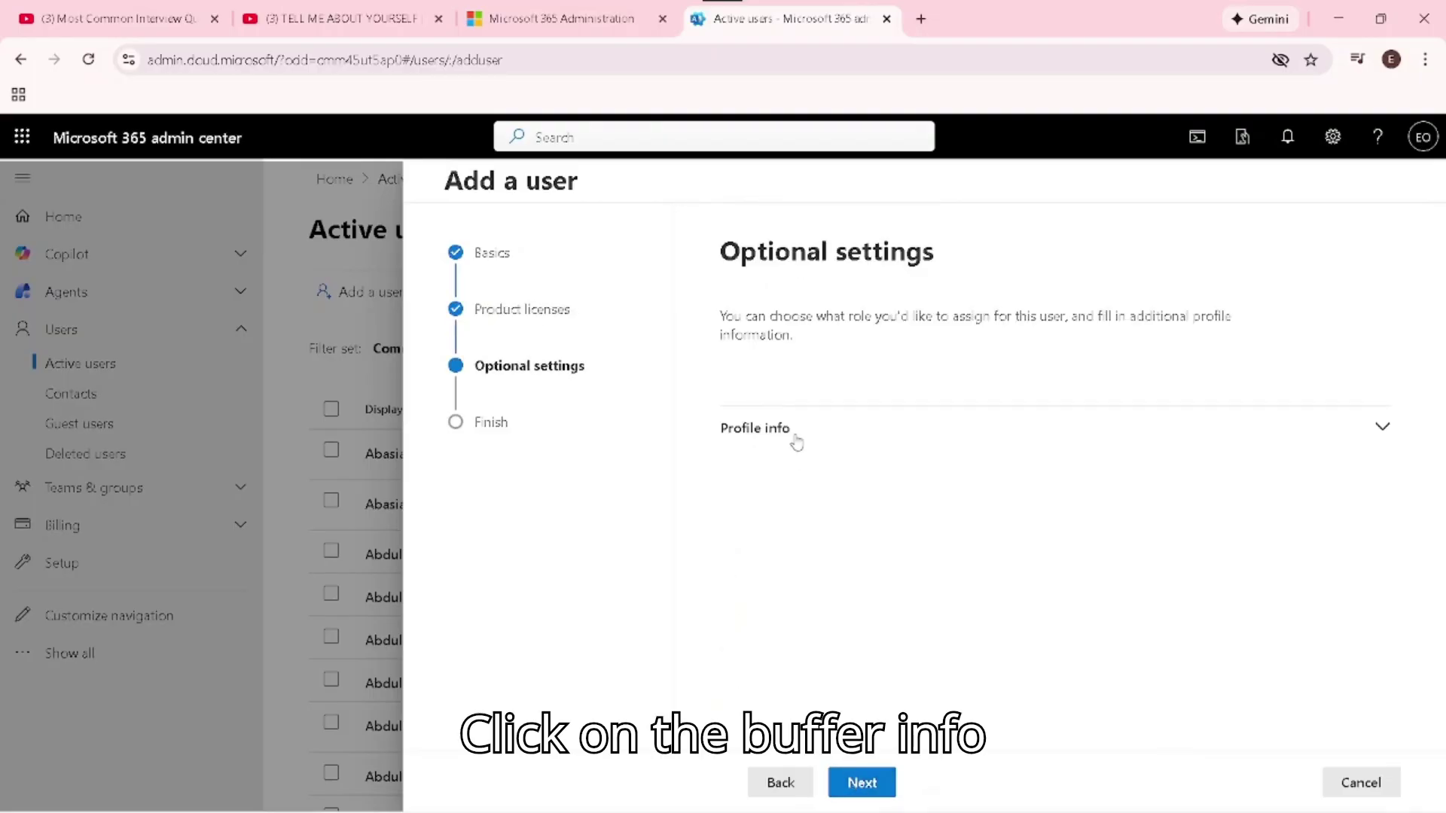
Leave the Profile info fields blank and proceed to Review and finish
{"action": "left_click", "coordinate": [1384, 431]}
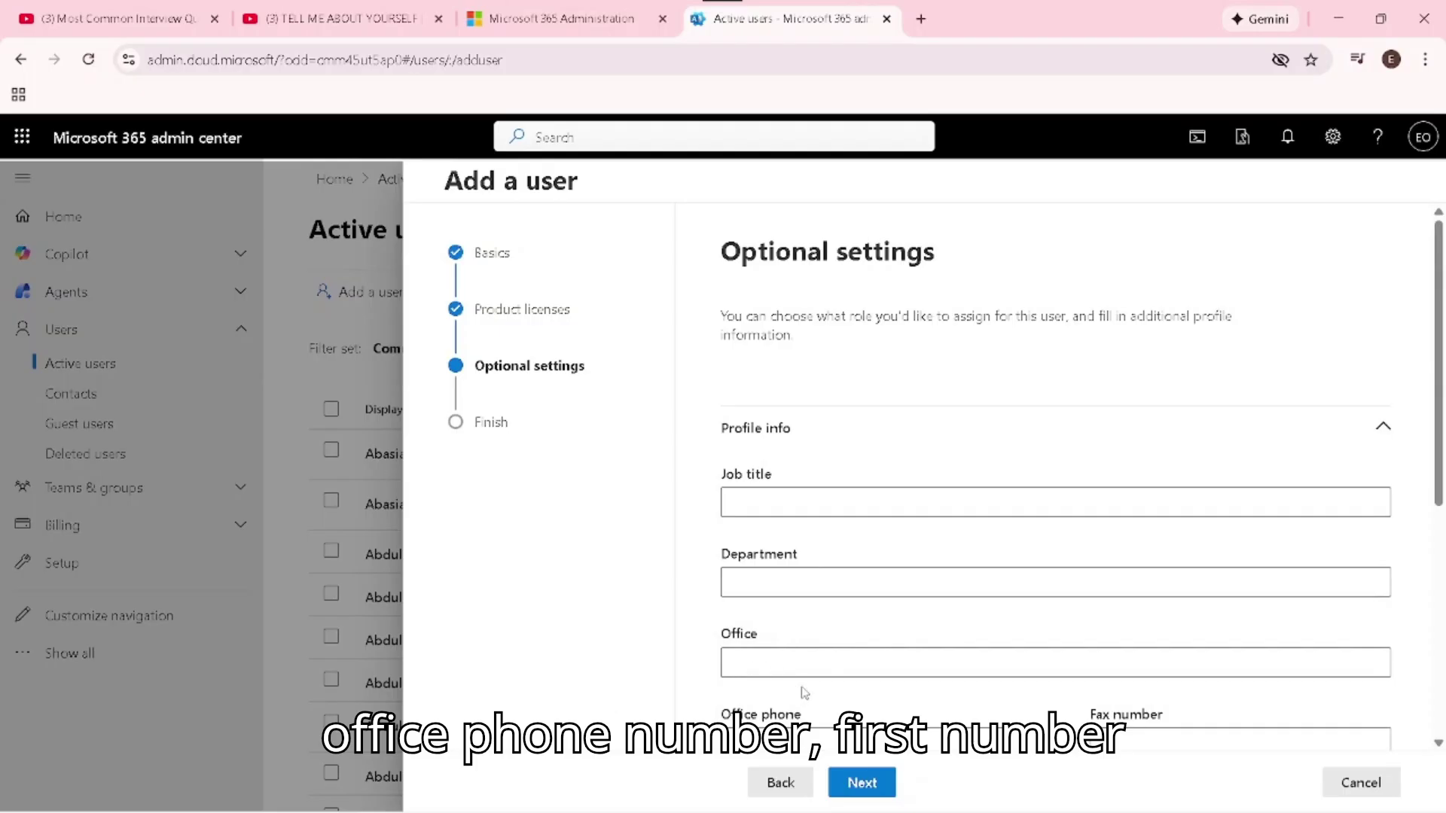
{"action": "left_click_drag", "start_coordinate": [1439, 465], "coordinate": [1441, 666]}
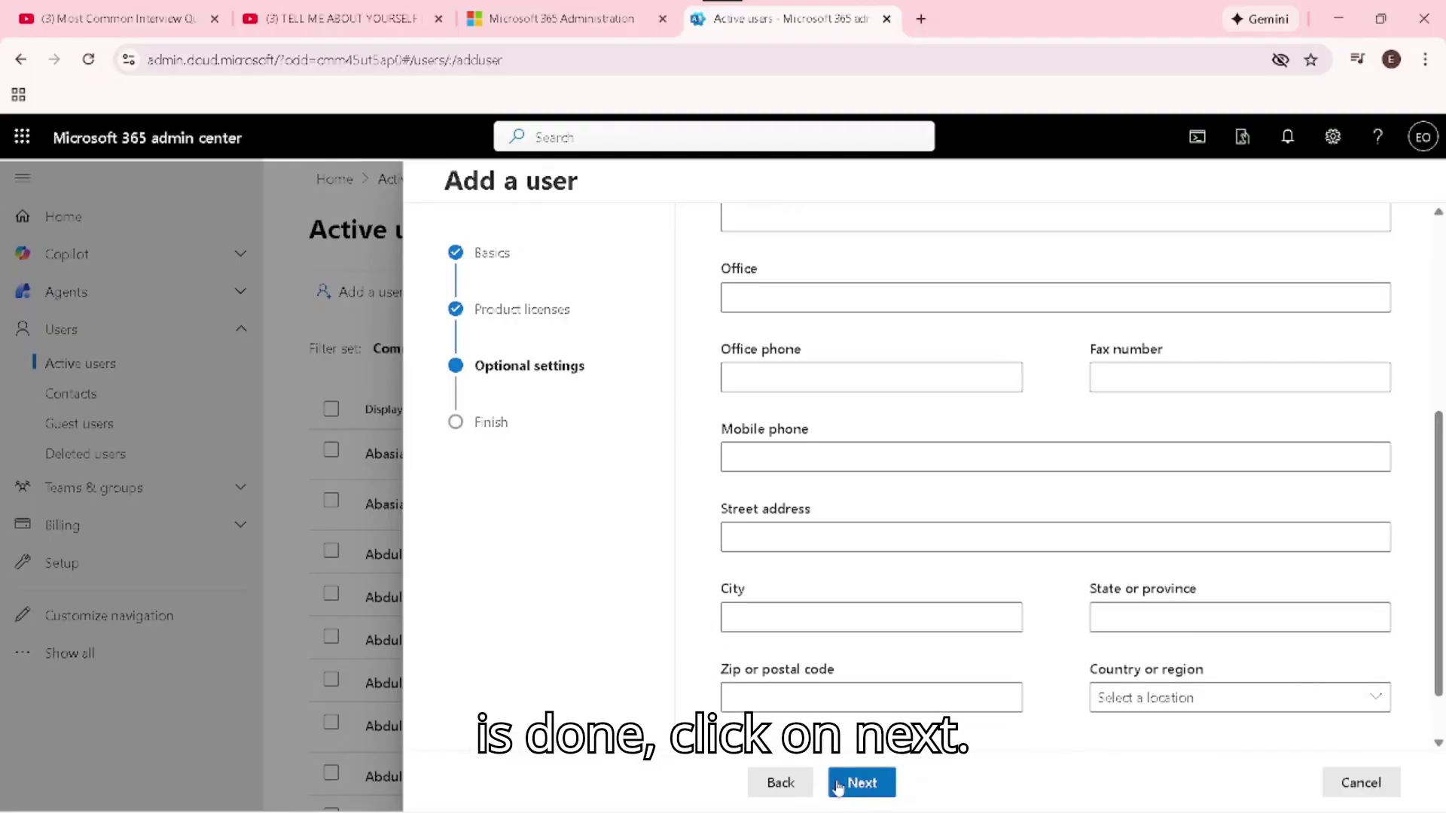
{"action": "left_click", "coordinate": [854, 783]}
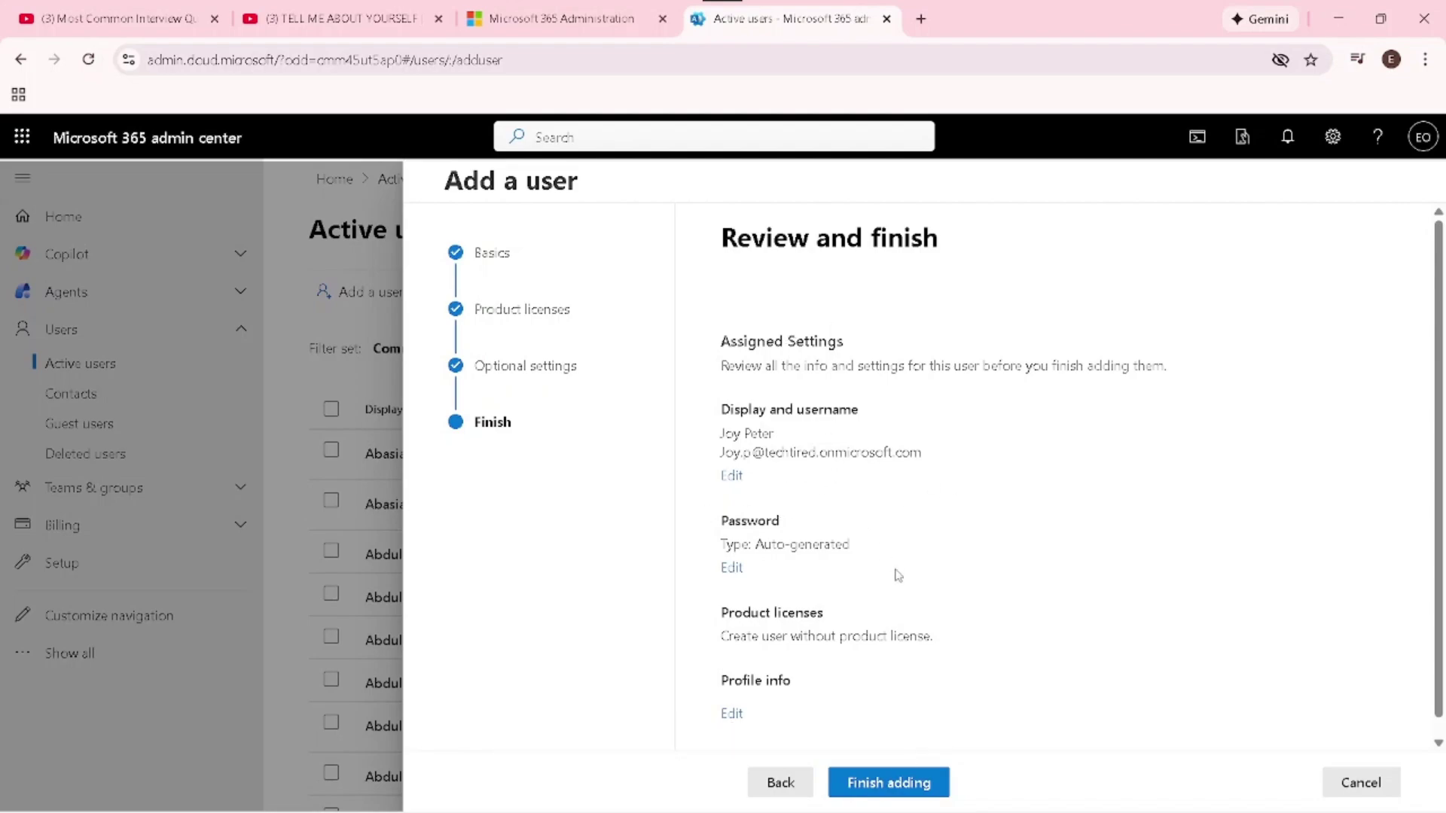
Finish adding the user, reveal the auto-generated password, and close the wizard
{"action": "left_click", "coordinate": [869, 790]}
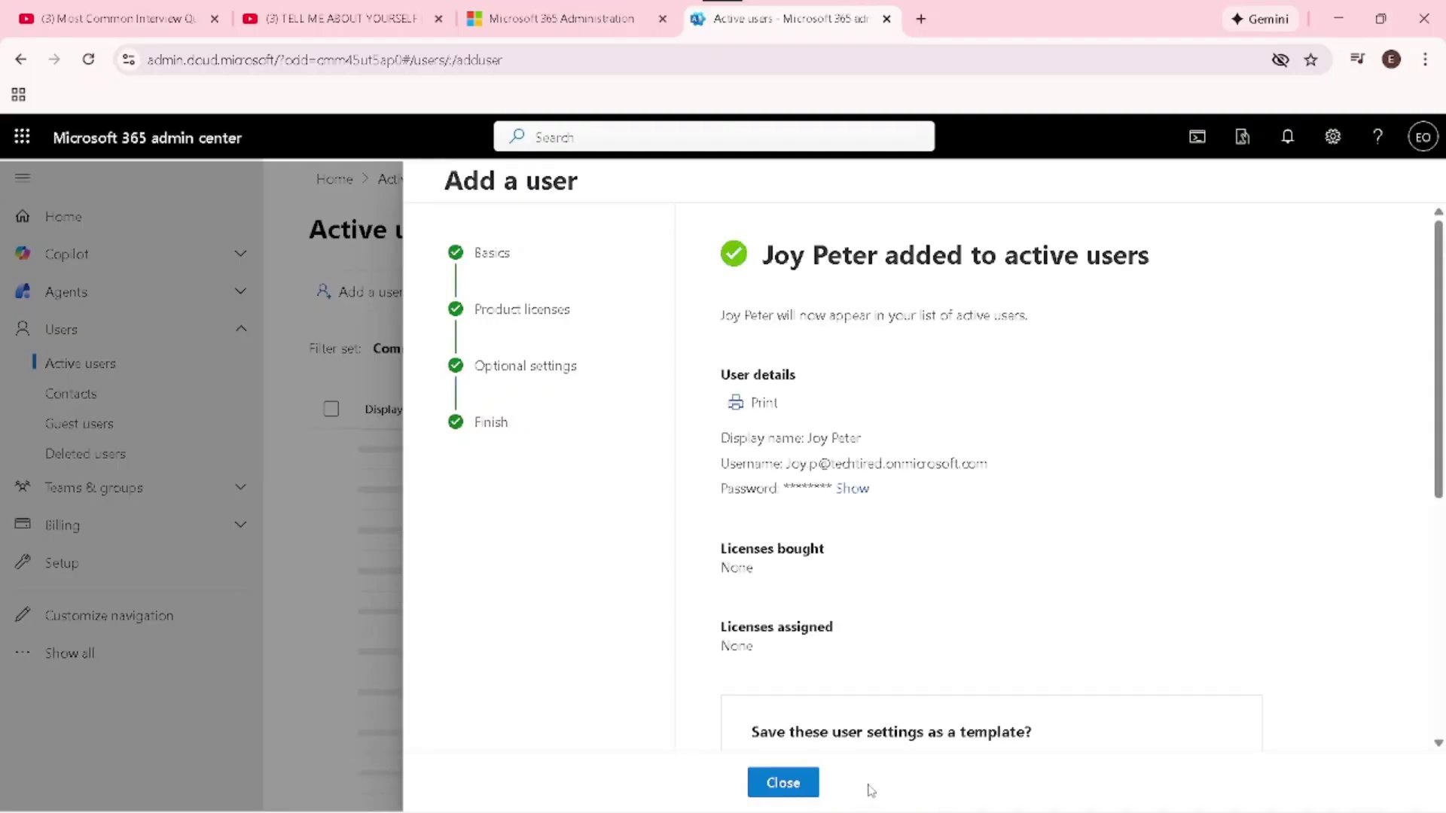
{"action": "left_click", "coordinate": [854, 489]}
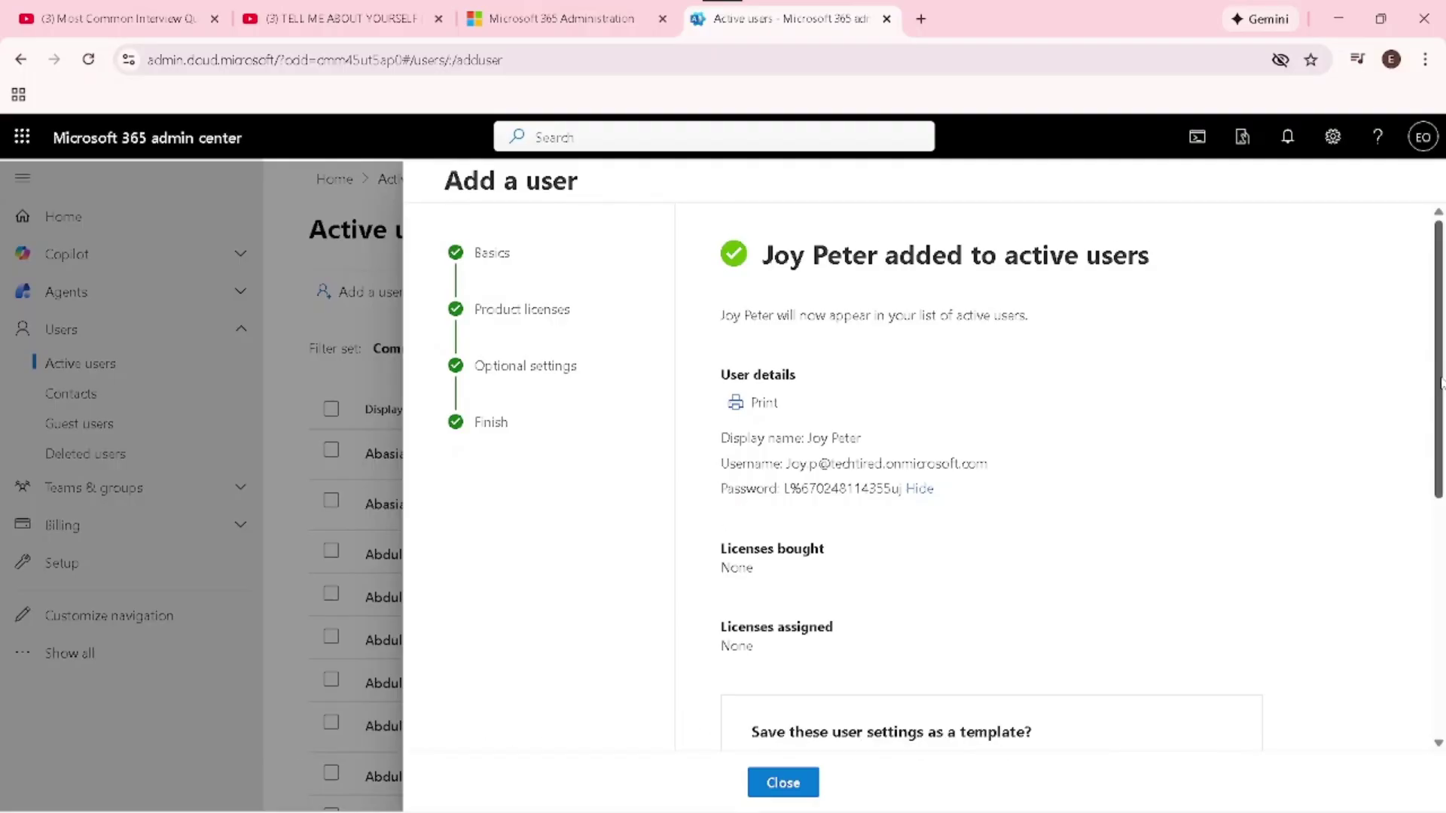
{"action": "scroll", "coordinate": [1440, 382], "scroll_direction": "down", "scroll_amount": 3}
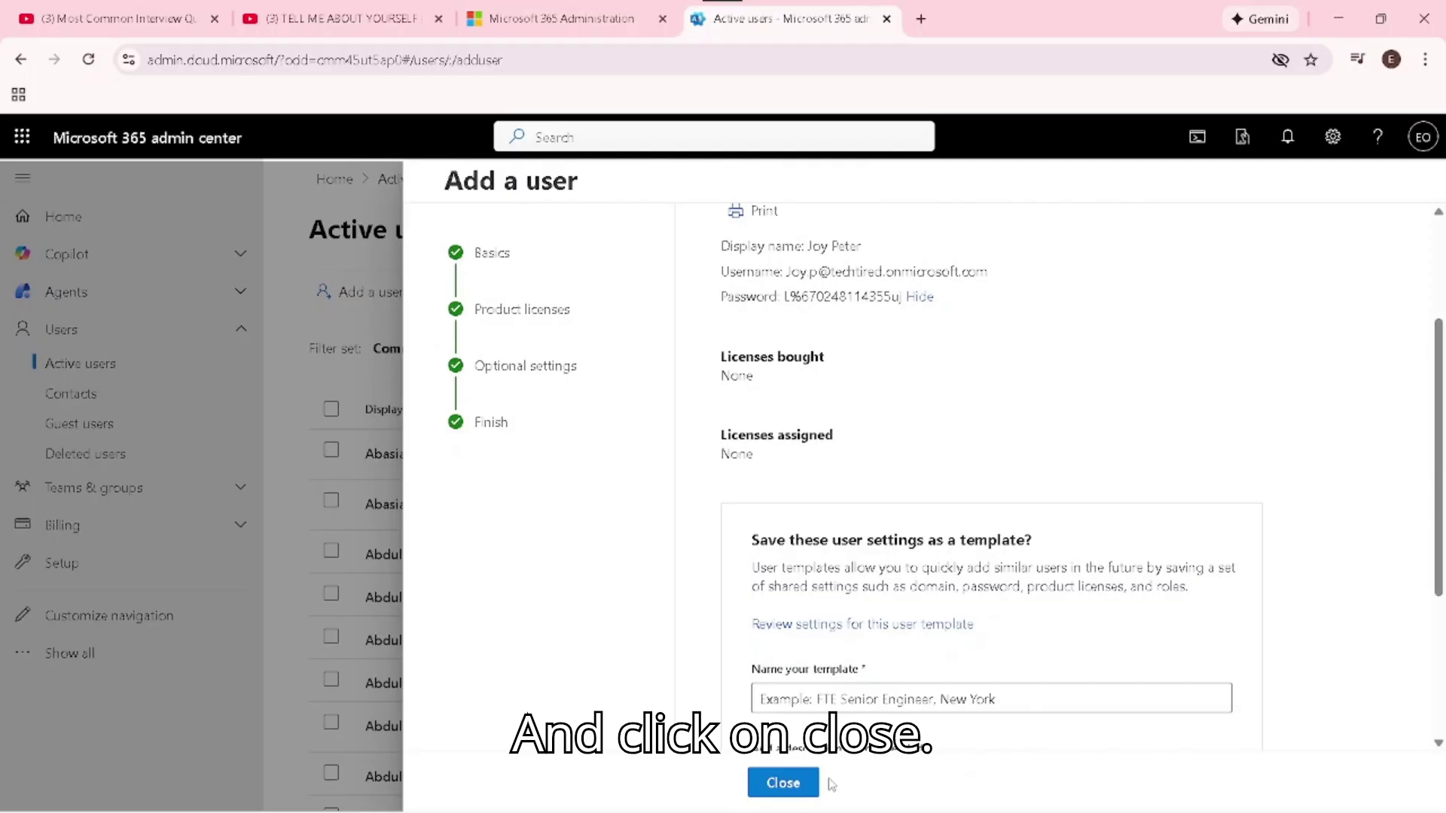
{"action": "left_click", "coordinate": [783, 783]}
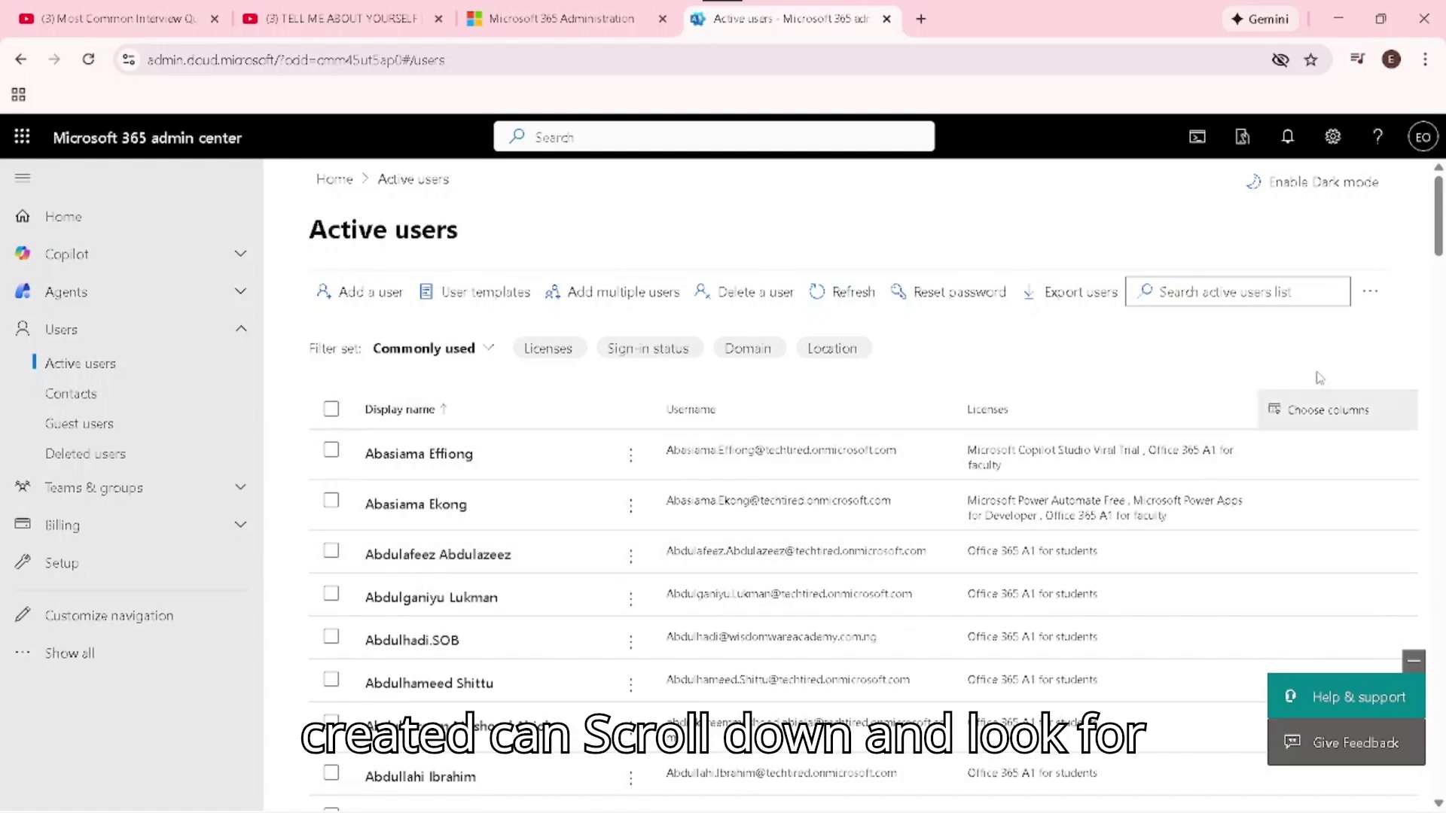
Search Active users for the new user by name and open their account details
{"action": "mouse_move", "coordinate": [1438, 241]}
{"action": "left_mouse_down"}
{"action": "mouse_move", "coordinate": [1442, 300]}
{"action": "mouse_move", "coordinate": [1440, 259]}
{"action": "left_mouse_up"}
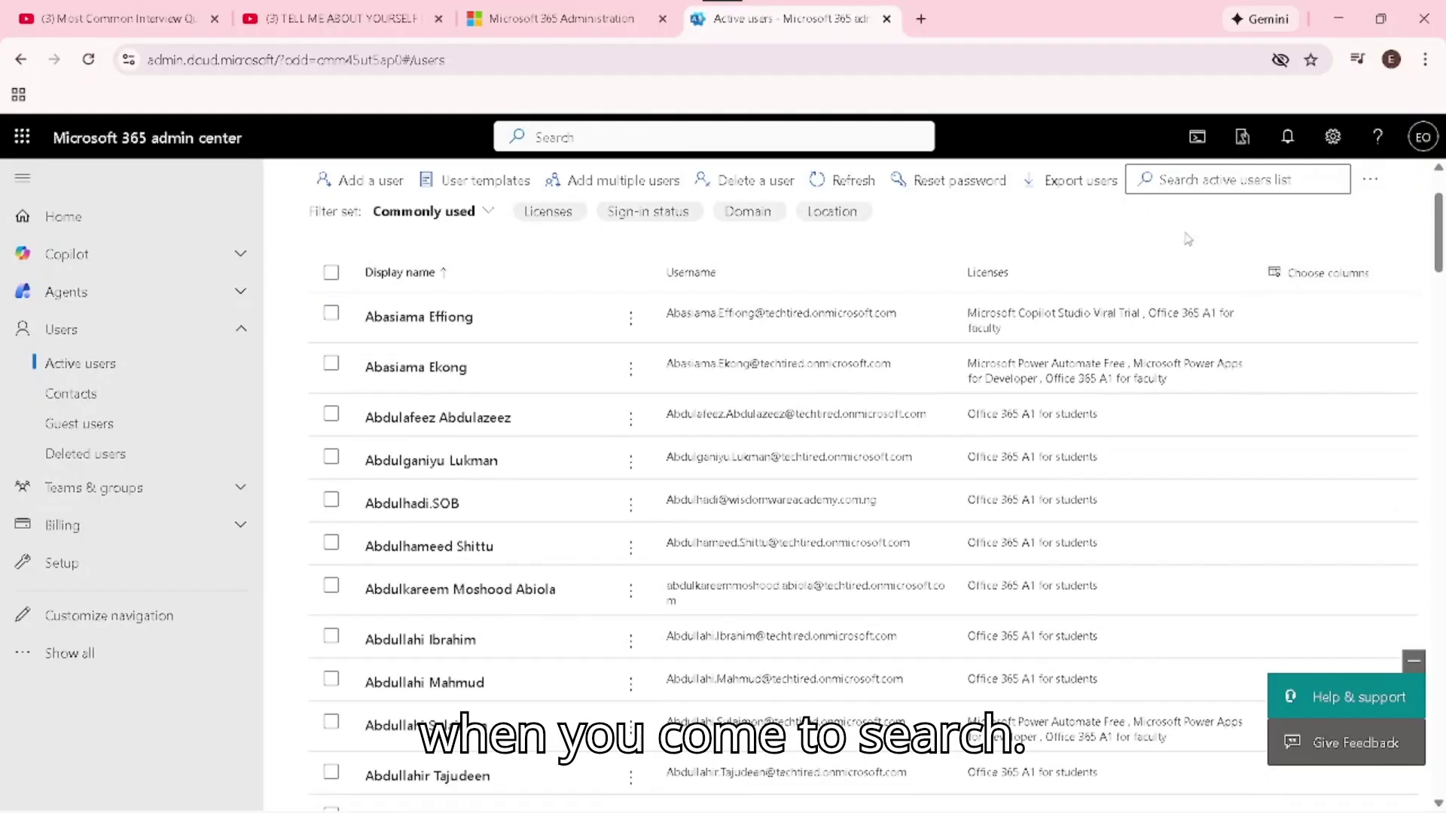
{"action": "left_click", "coordinate": [1195, 180]}
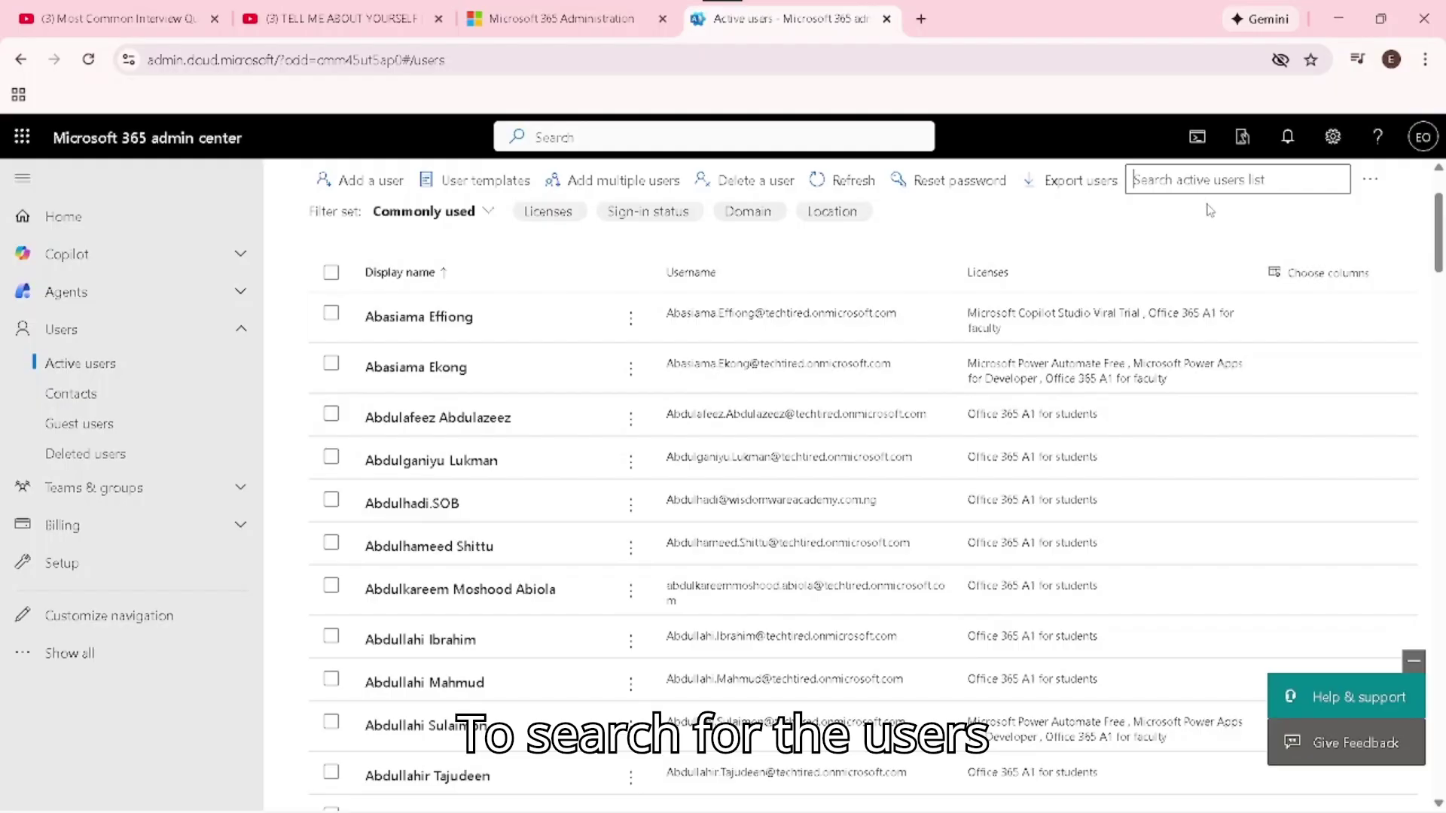
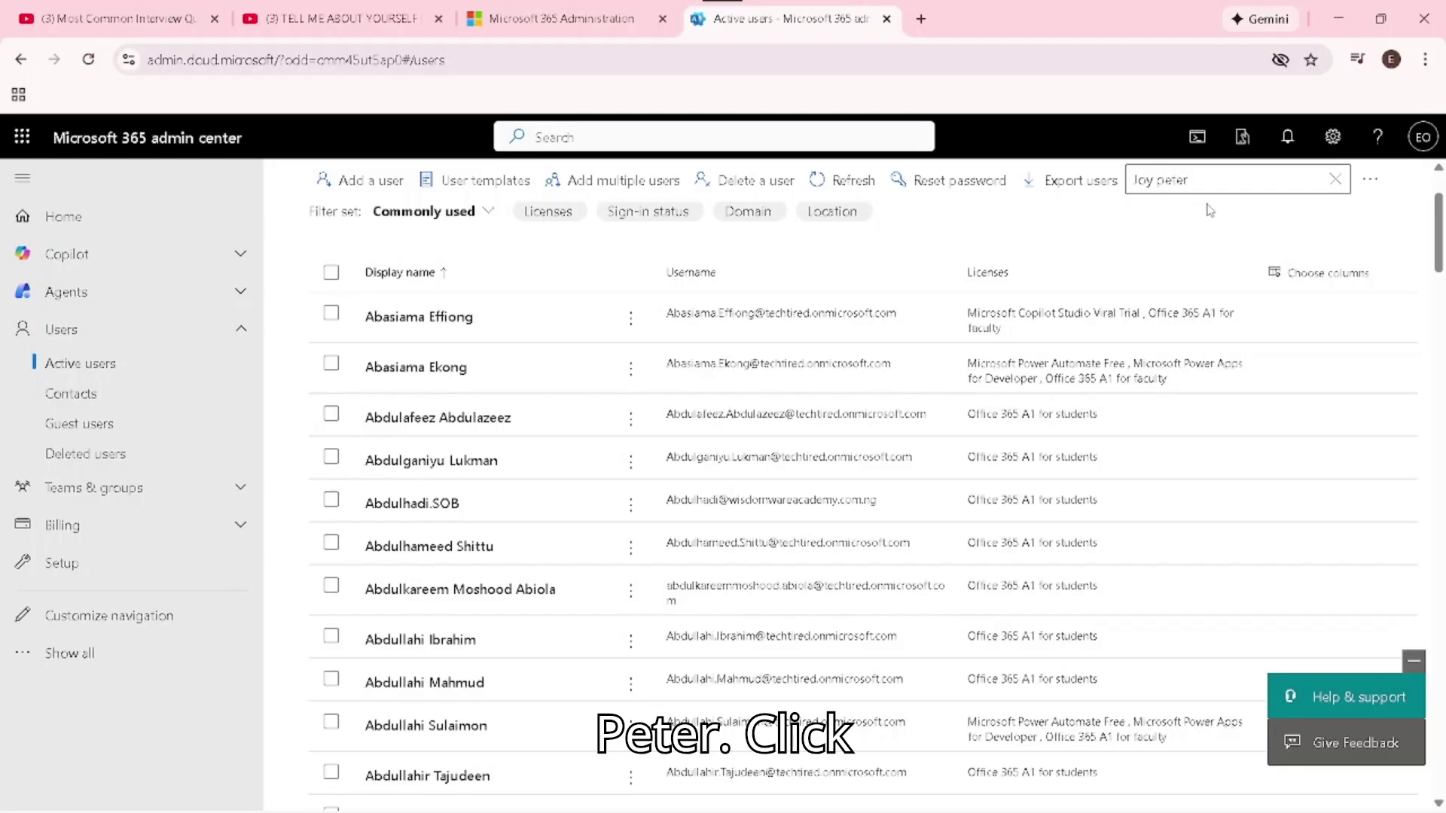
{"action": "key", "text": "Return"}
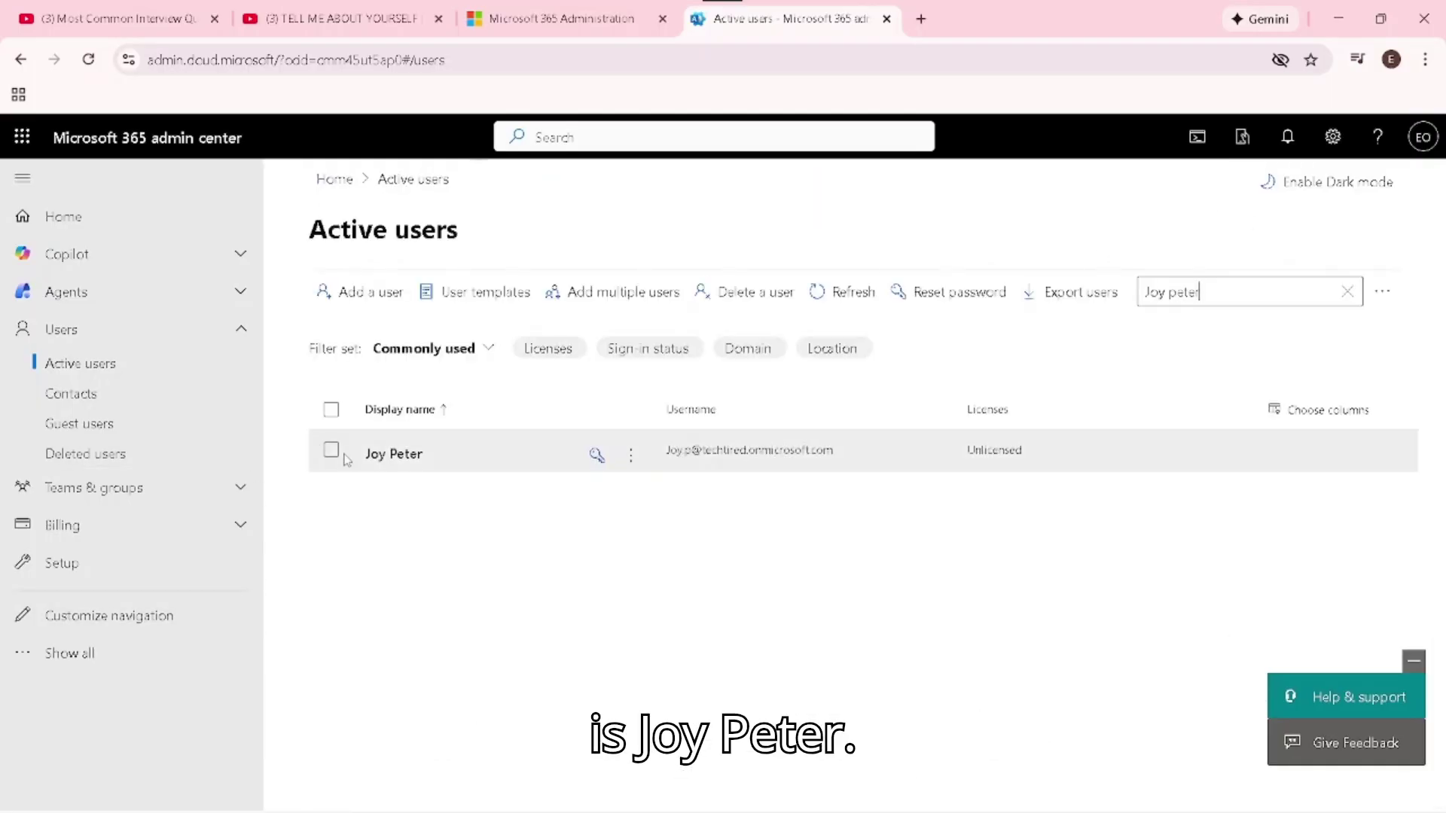
{"action": "double_click", "coordinate": [416, 459]}
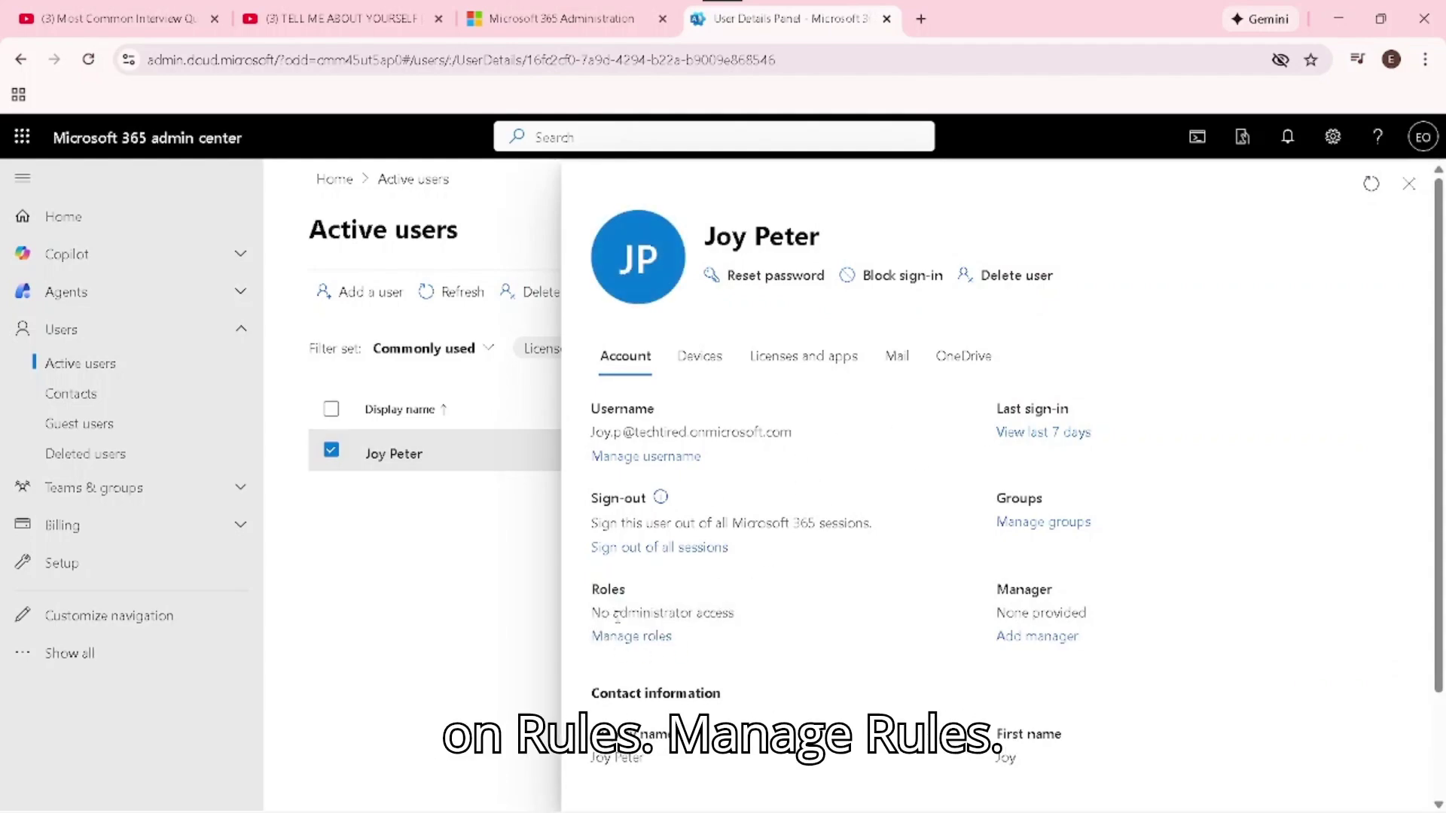
Open Manage roles from the user's Roles section
{"action": "left_click", "coordinate": [618, 637]}
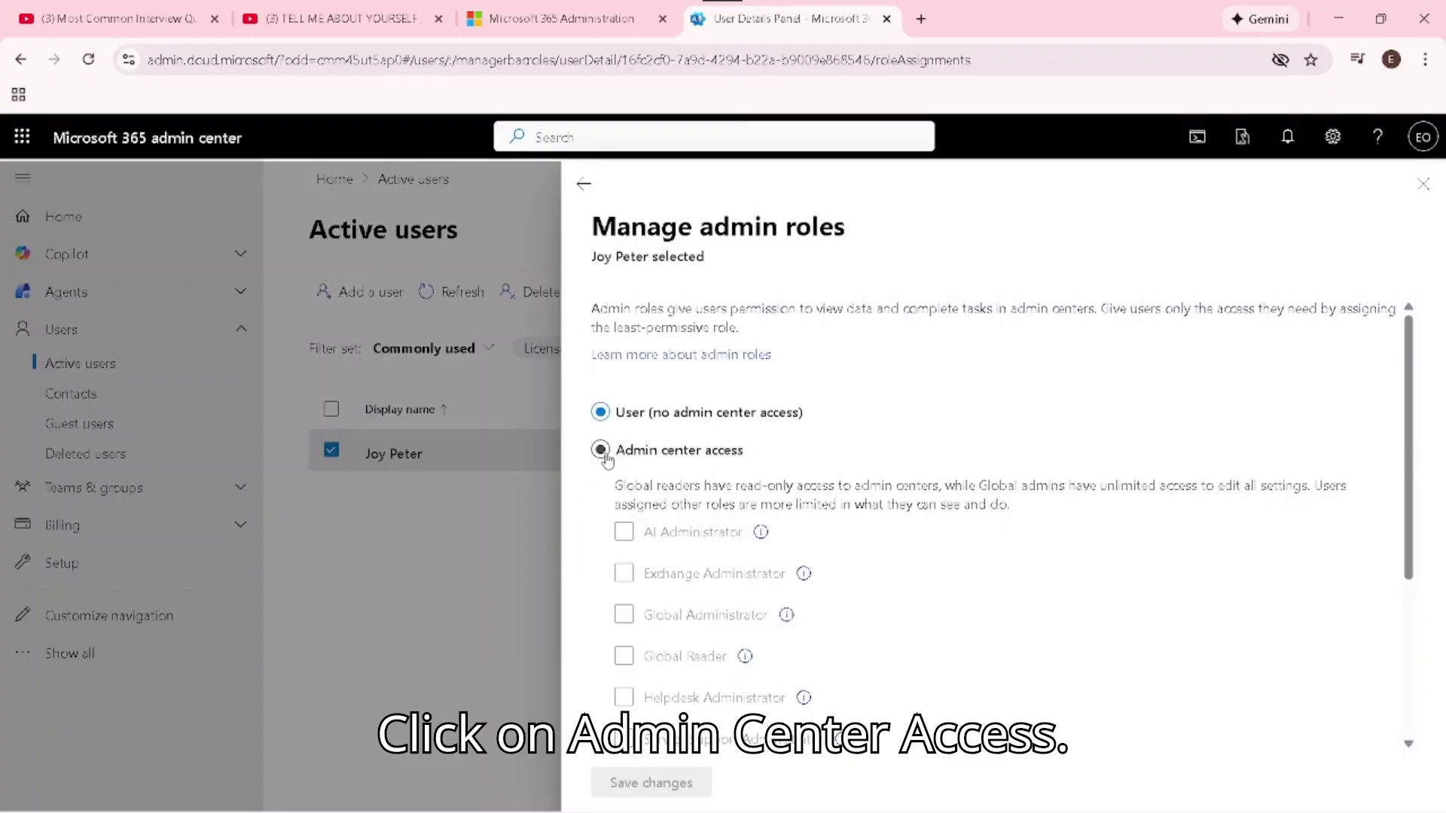
Grant admin center access with the AI Administrator role and save the changes
{"action": "left_click", "coordinate": [607, 457]}
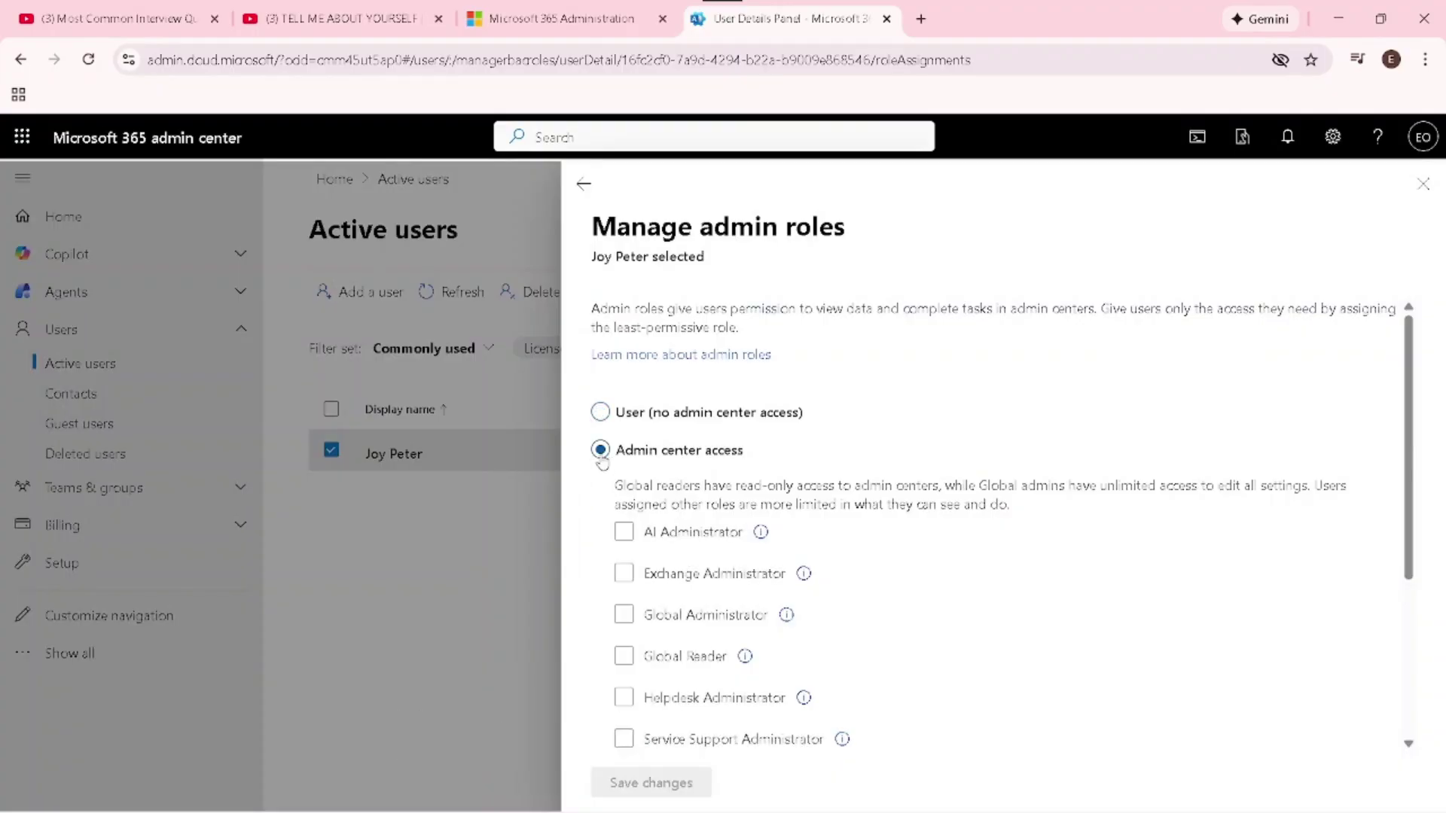
{"action": "left_click_drag", "start_coordinate": [1415, 435], "coordinate": [1425, 552]}
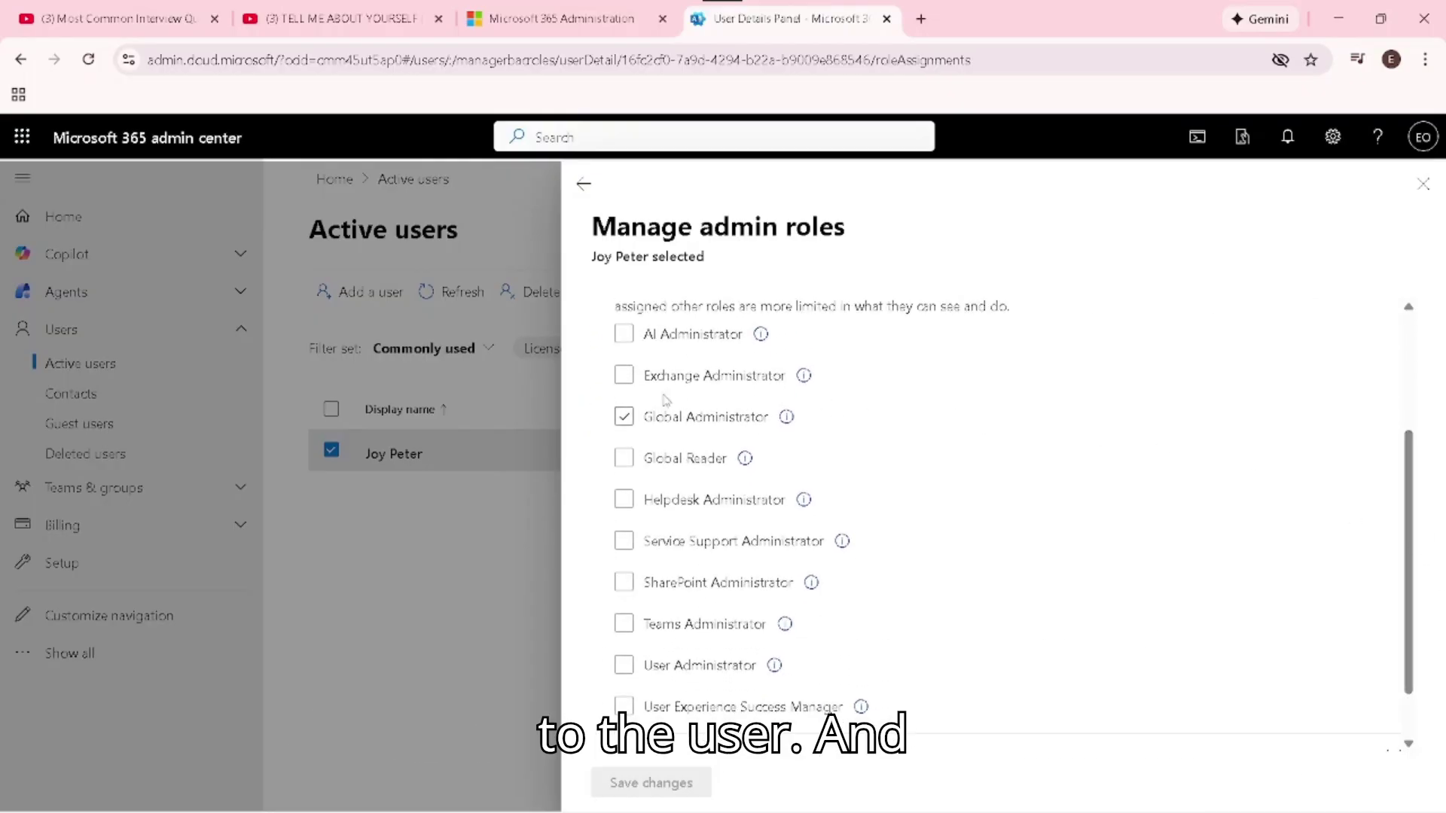
{"action": "left_click", "coordinate": [624, 334]}
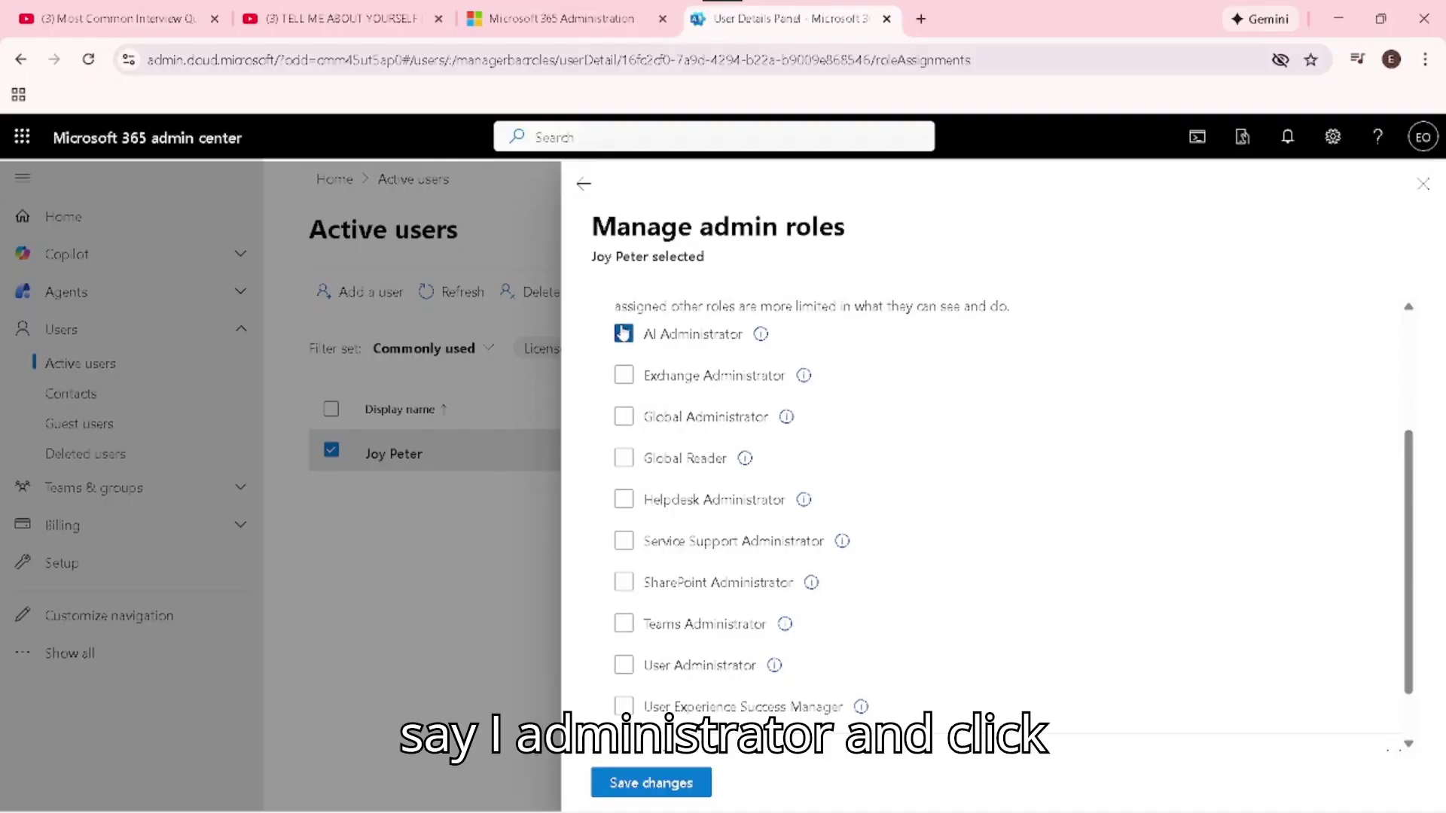
{"action": "left_click", "coordinate": [674, 780]}
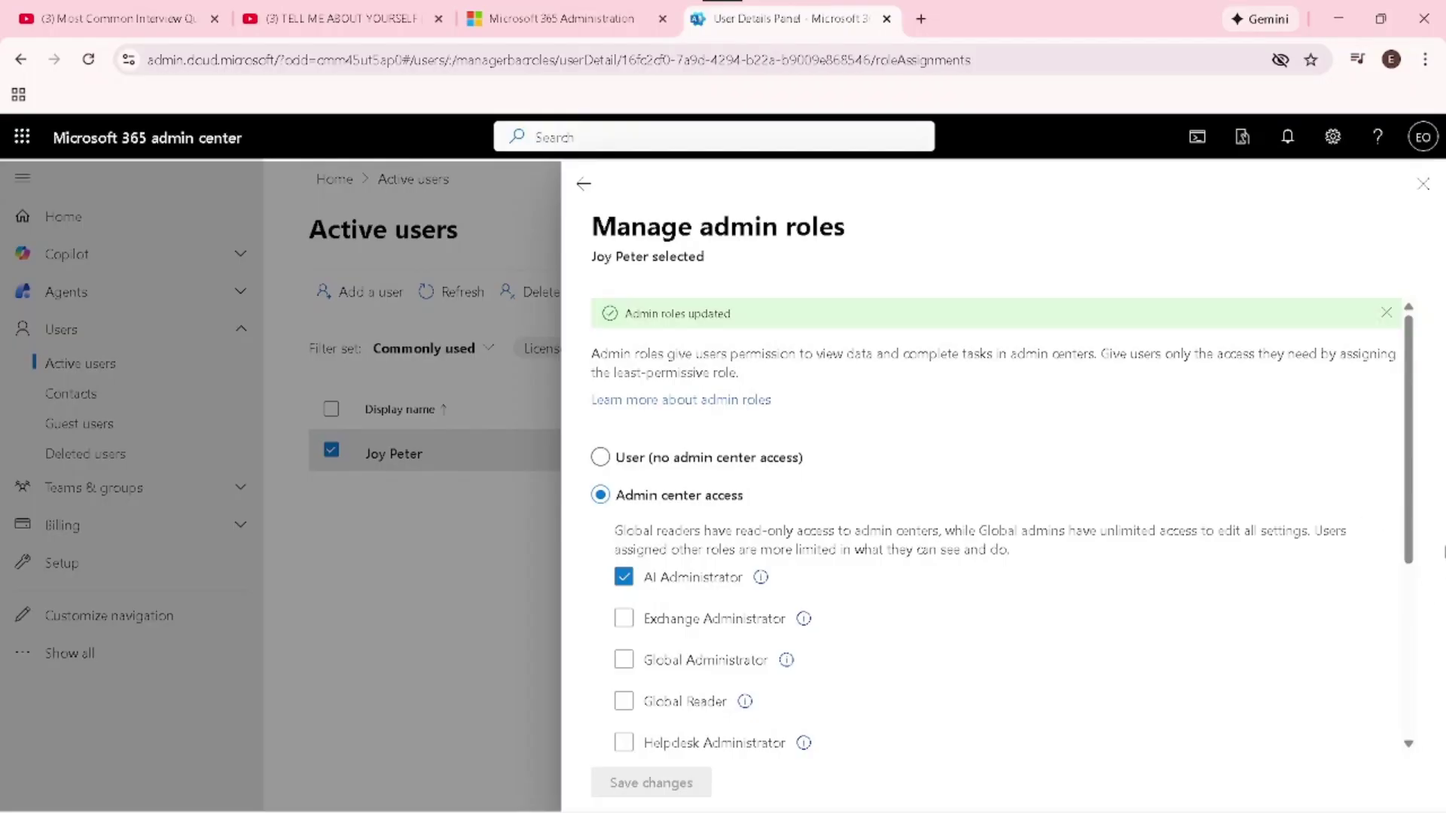
{"action": "left_click_drag", "start_coordinate": [1409, 535], "coordinate": [1433, 746]}
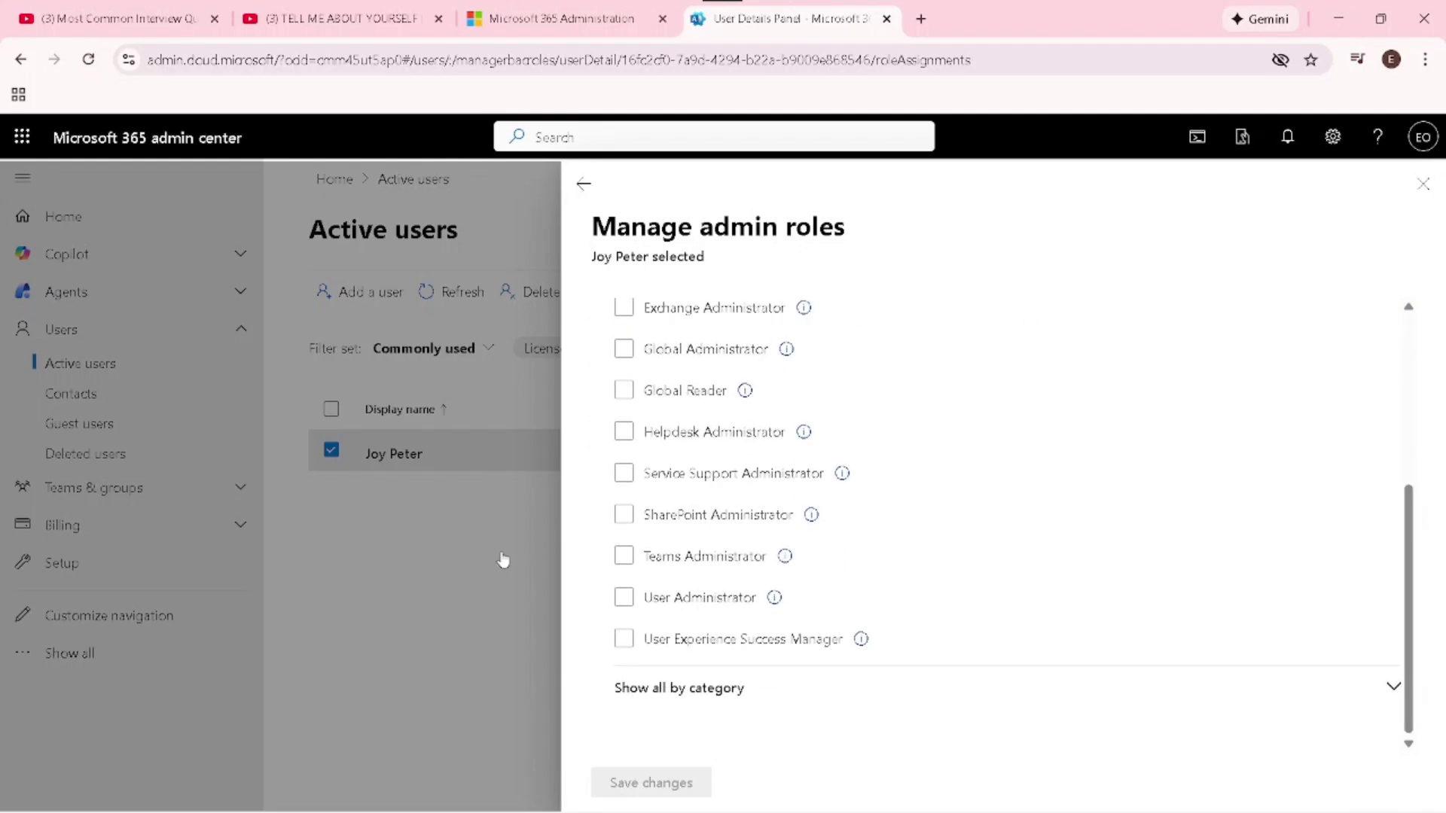